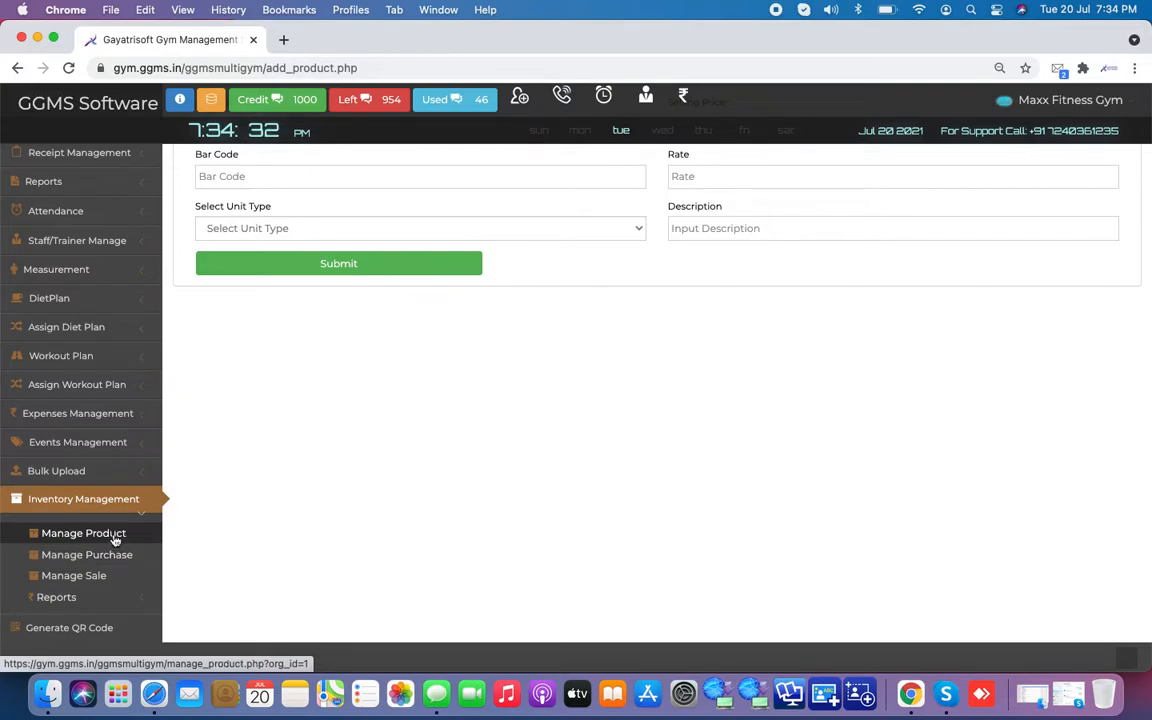
Step: Scroll back to the top of the Add Product form, where 'whey' is entered as the product name
scroll(486, 428, up, 3)
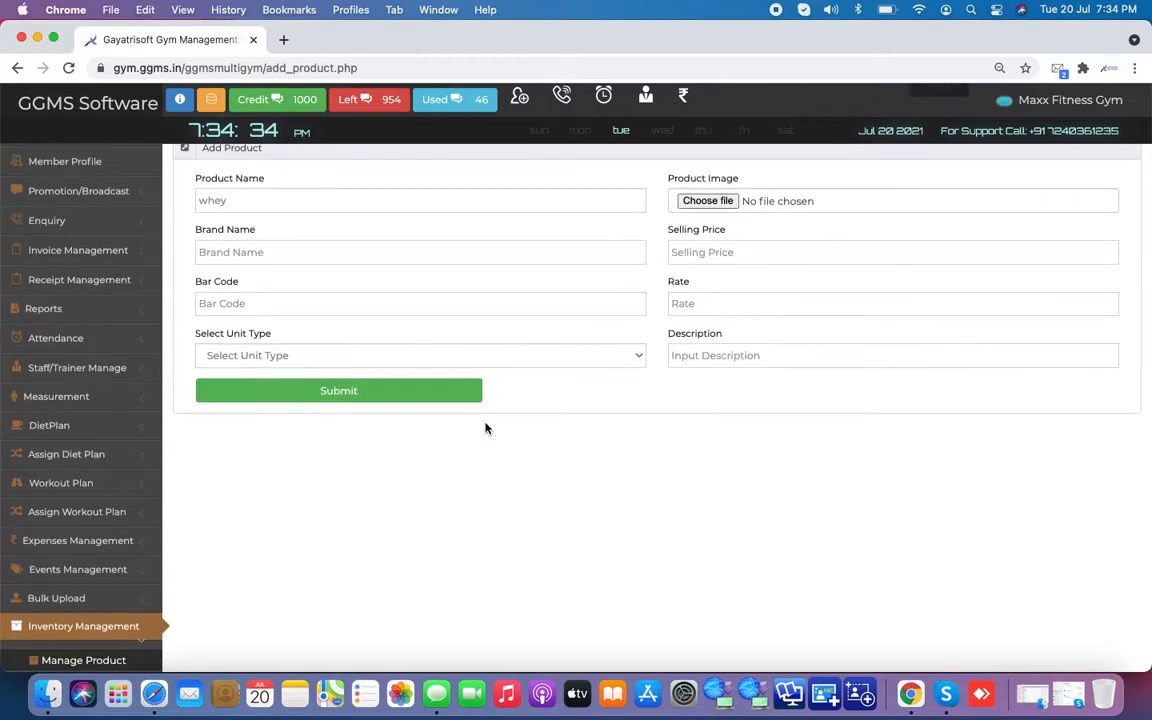
scroll(510, 331, up, 2)
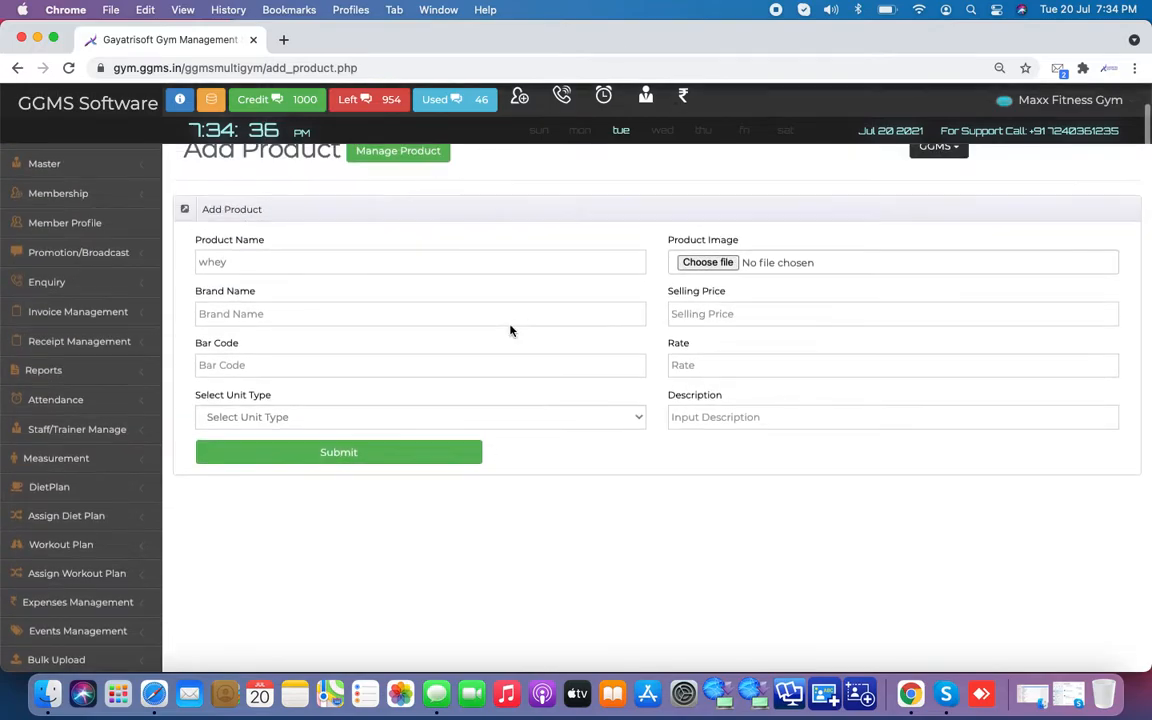
Step: Extend the product name to 'whey Protein' and enter brand MB and bar code 12345678
click(326, 266)
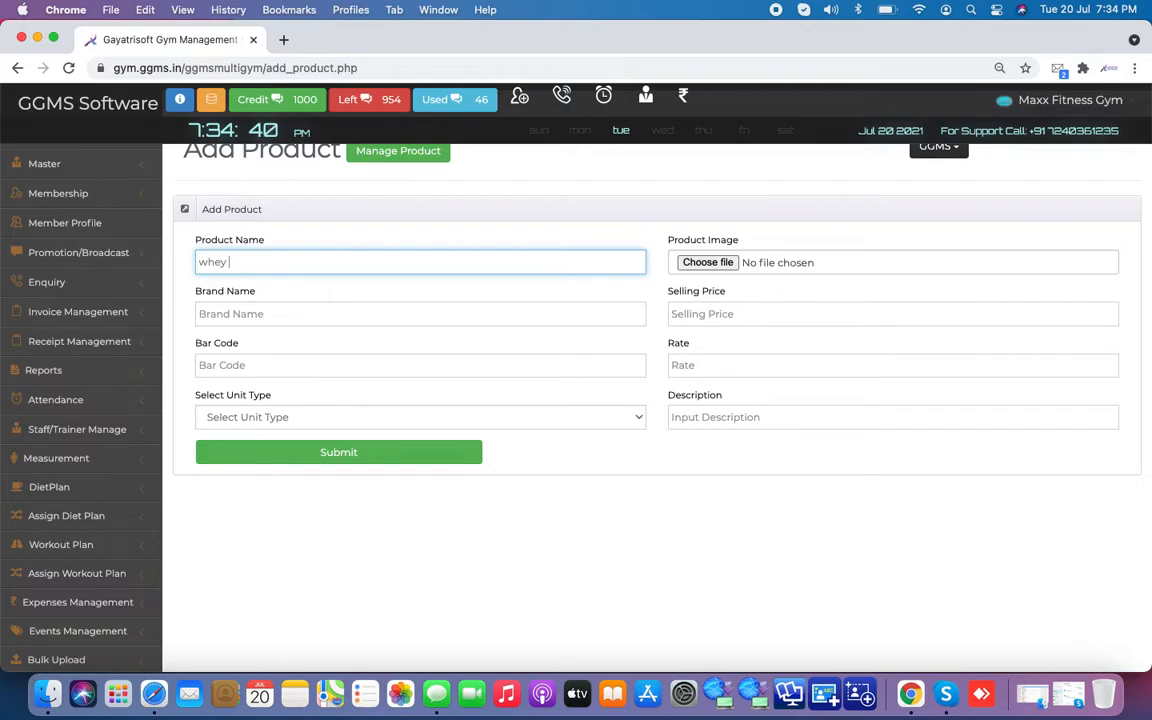
text(Protein)
click(420, 314)
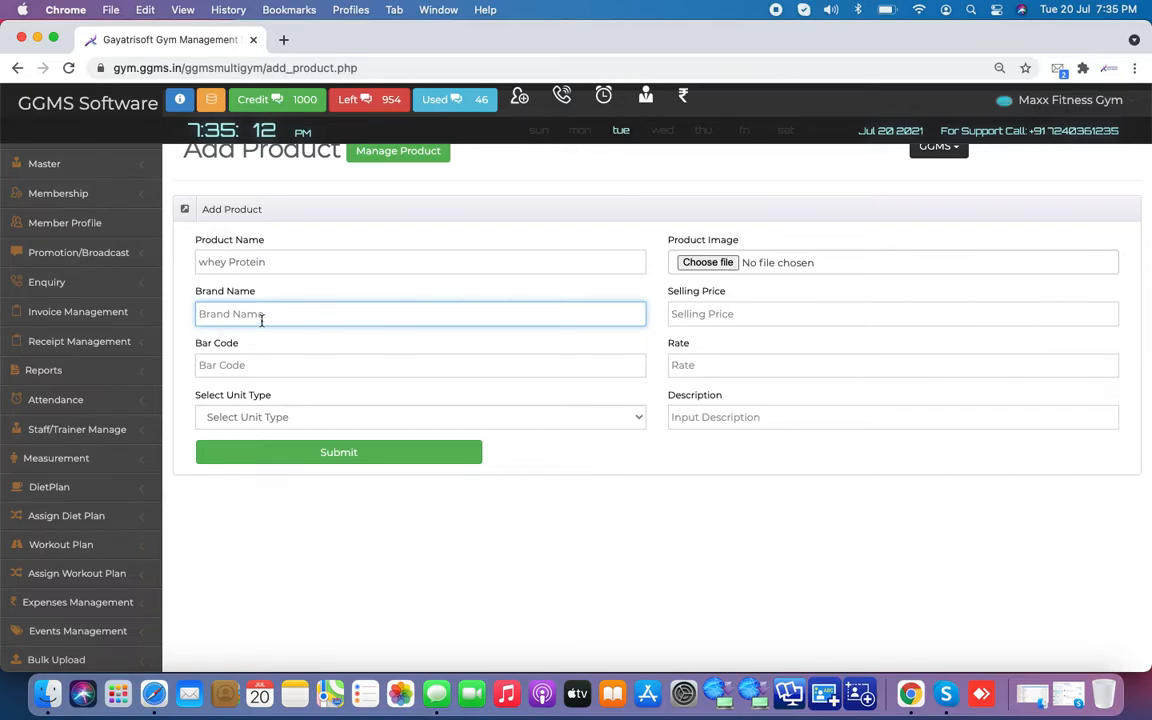
text(MB)
key(Tab)
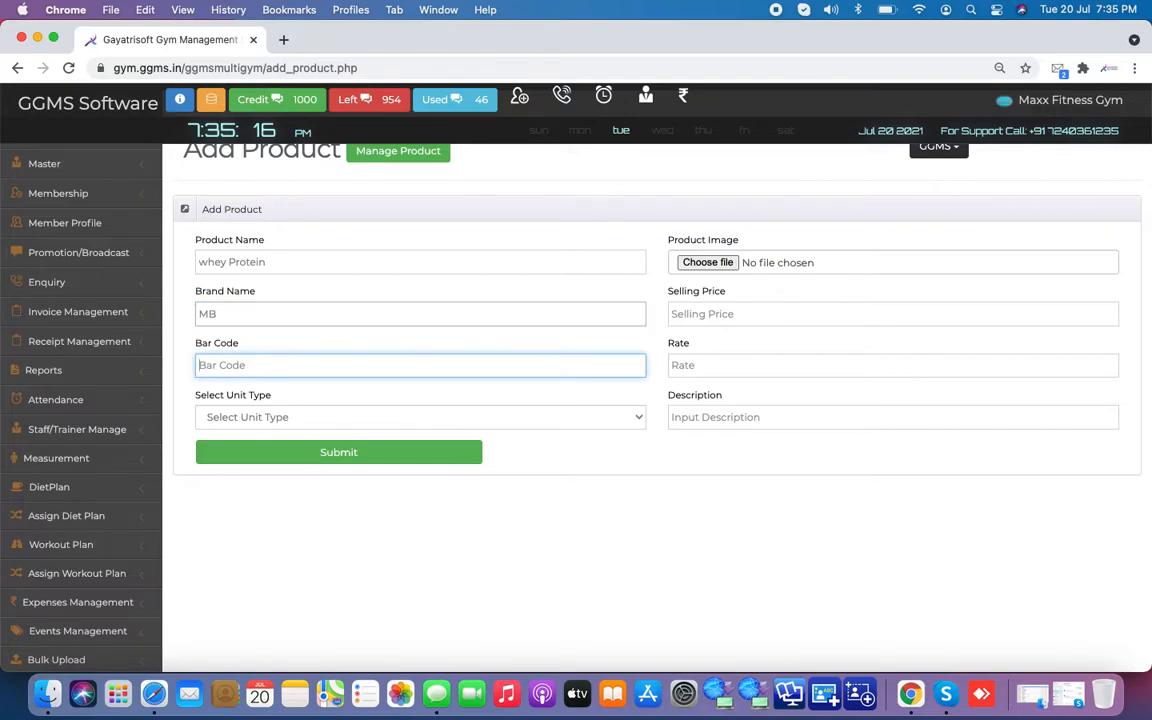
text(12345678)
Step: Choose Pieces as the product's unit type
key(Tab)
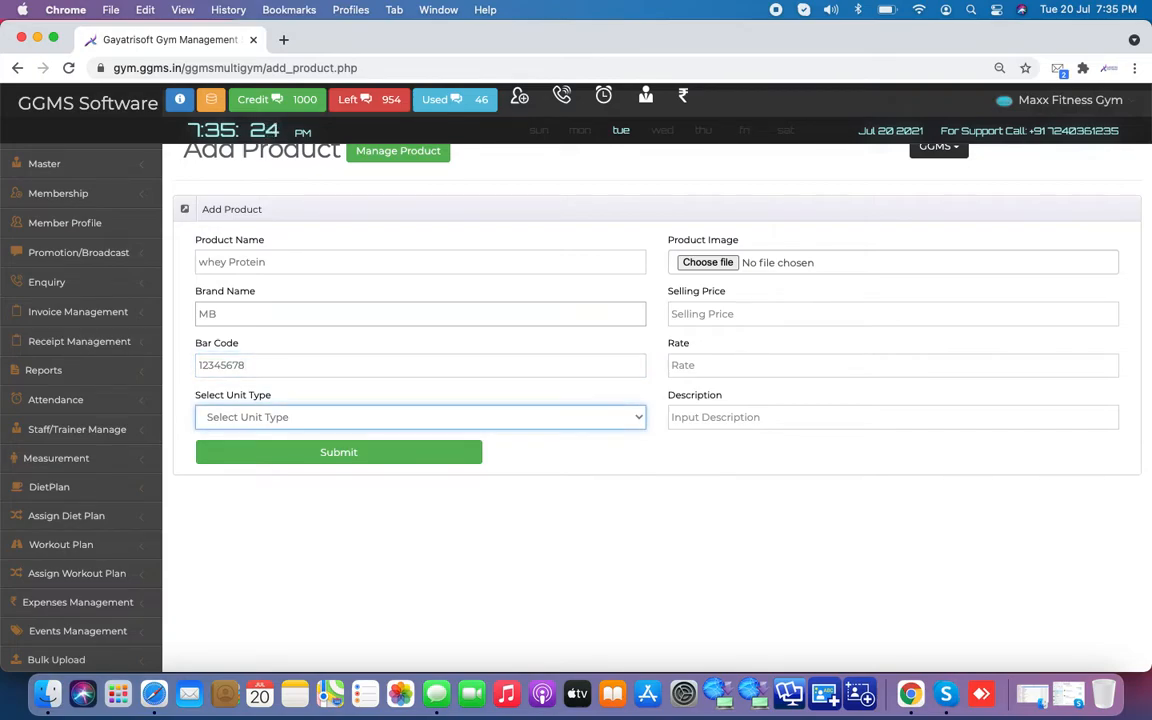
click(315, 422)
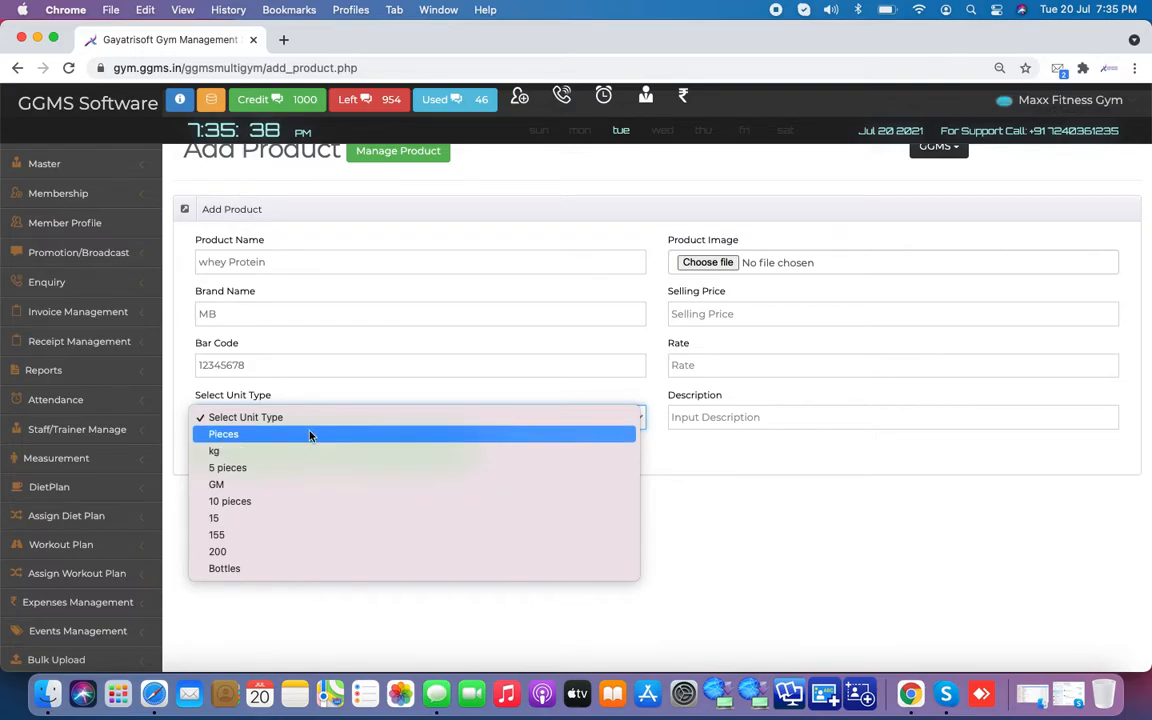
click(310, 436)
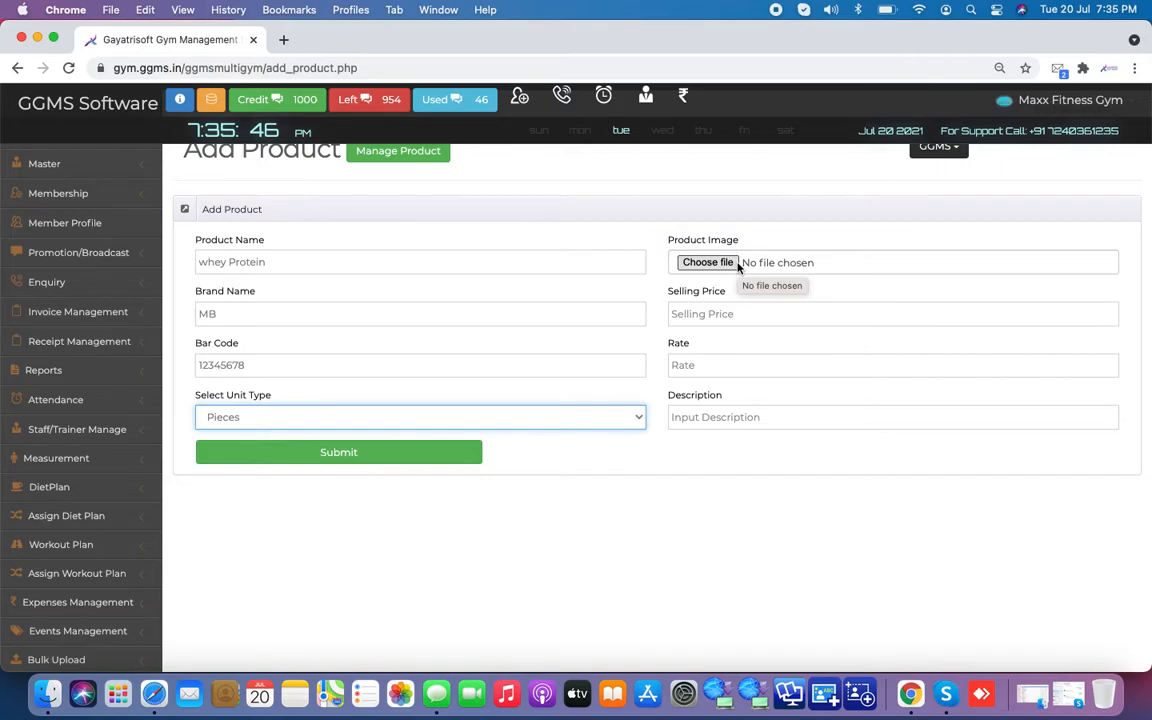
Step: Attach banner.png from the Downloads folder as the product image
click(708, 262)
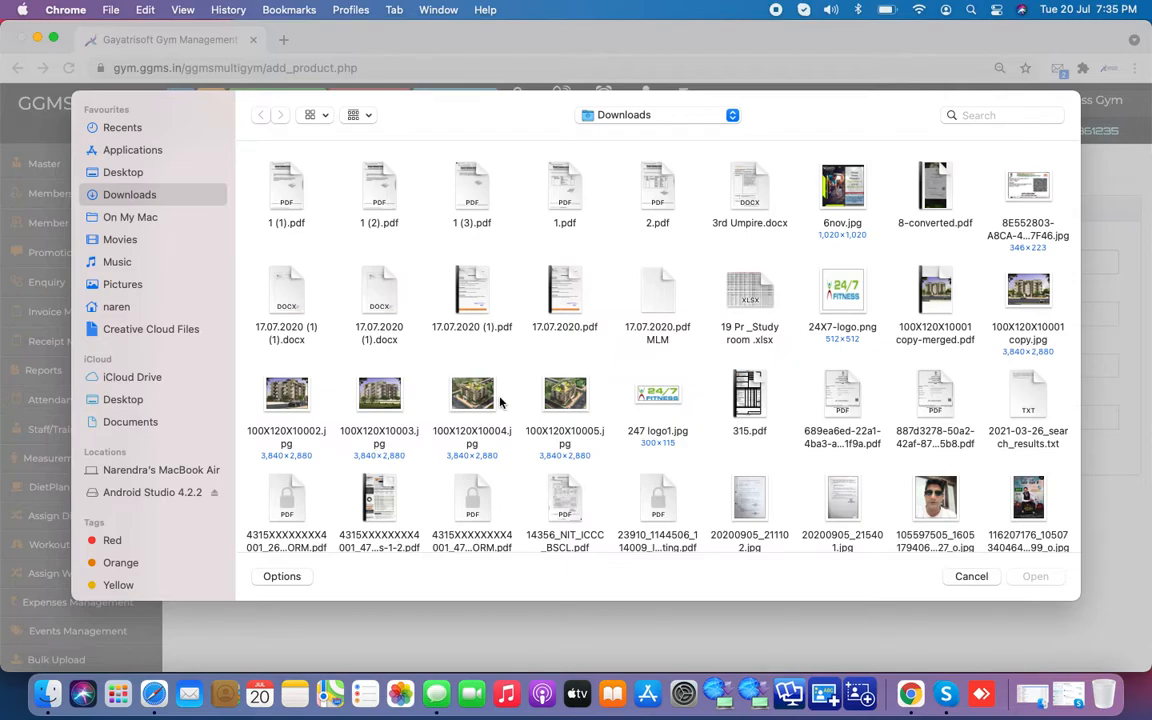
scroll(443, 427, down, 6)
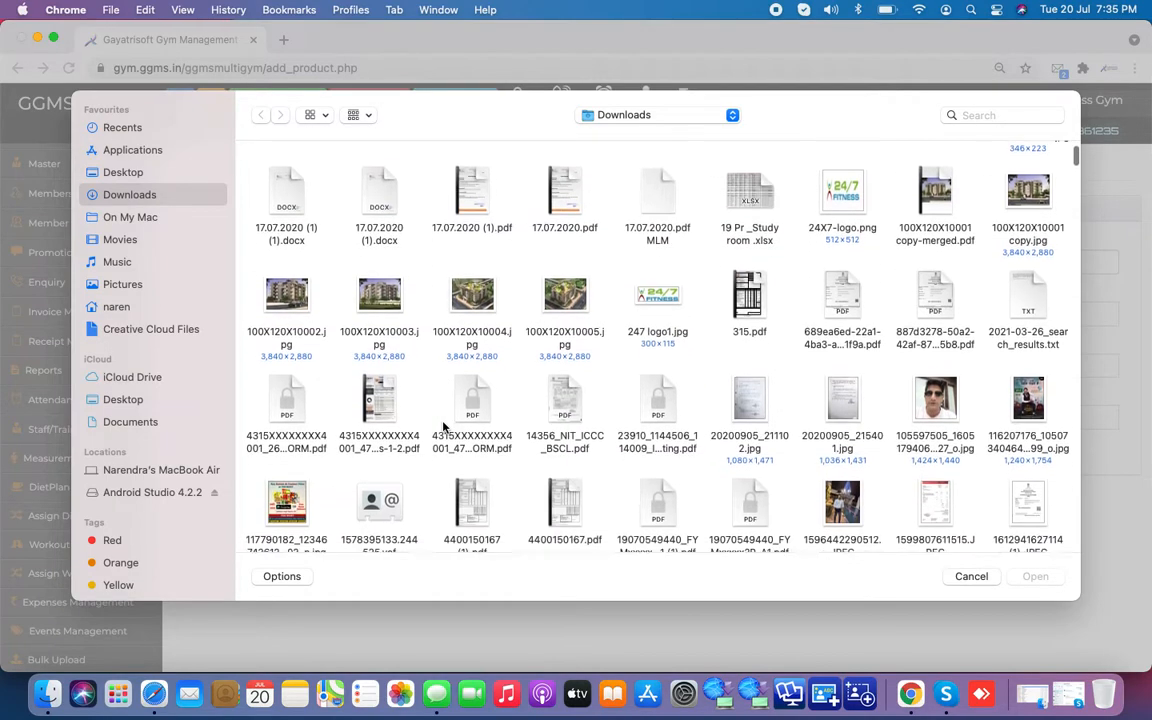
scroll(445, 425, down, 2)
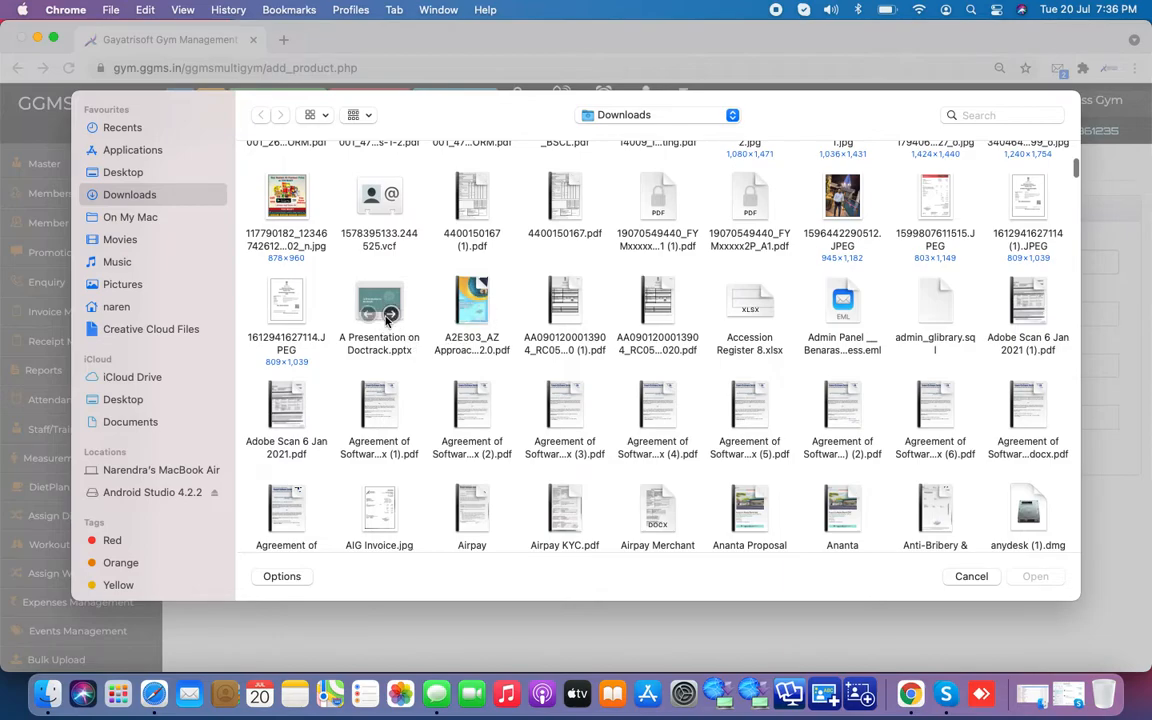
scroll(467, 385, down, 3)
scroll(467, 385, down, 10)
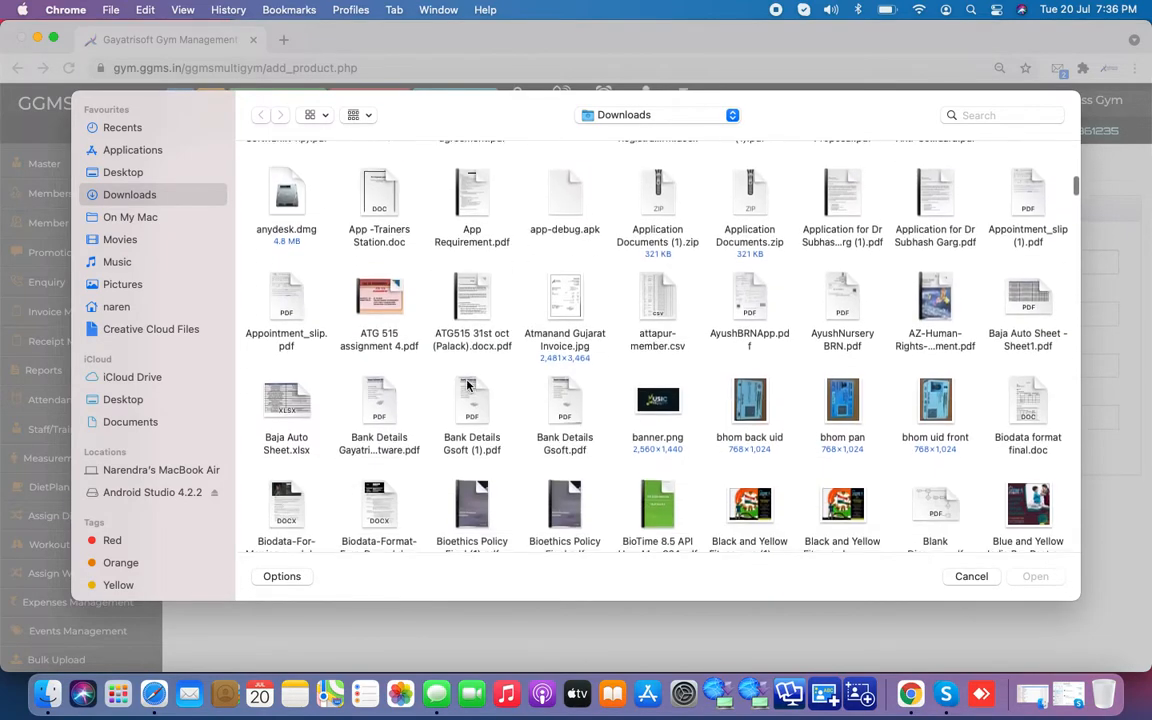
double_click(660, 290)
click(745, 318)
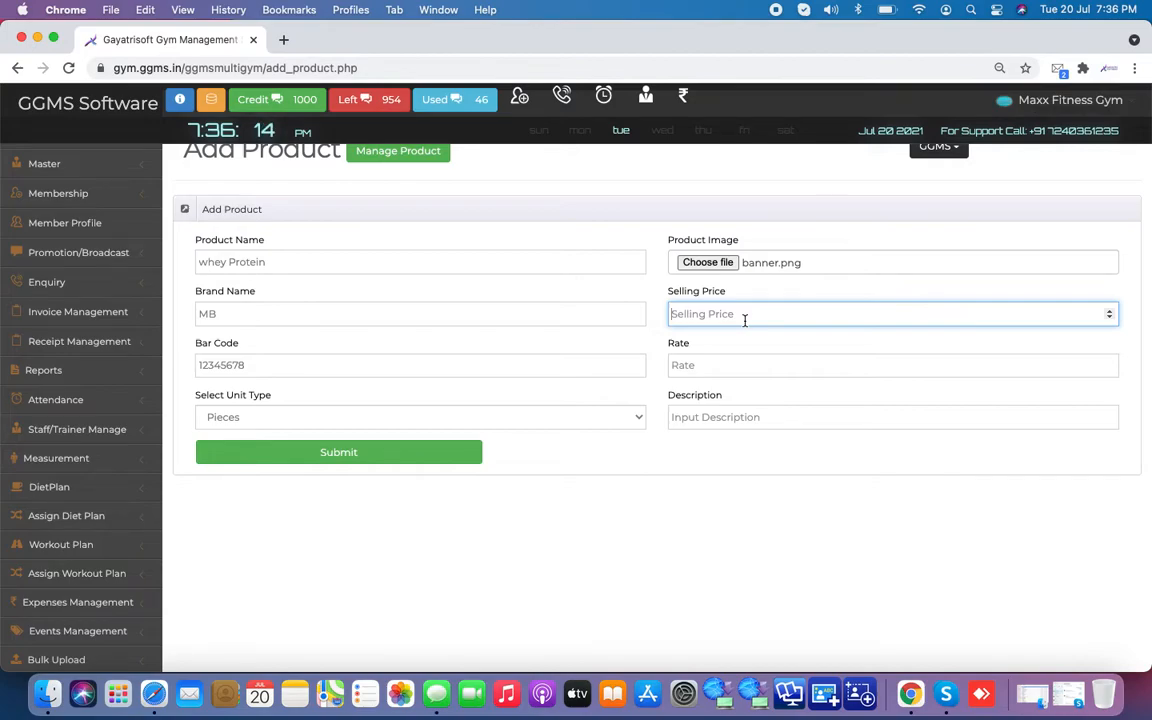
Step: Enter selling price 700, rate 500 and description 'Monthy', then submit the whey Protein product
text(700)
key(Tab)
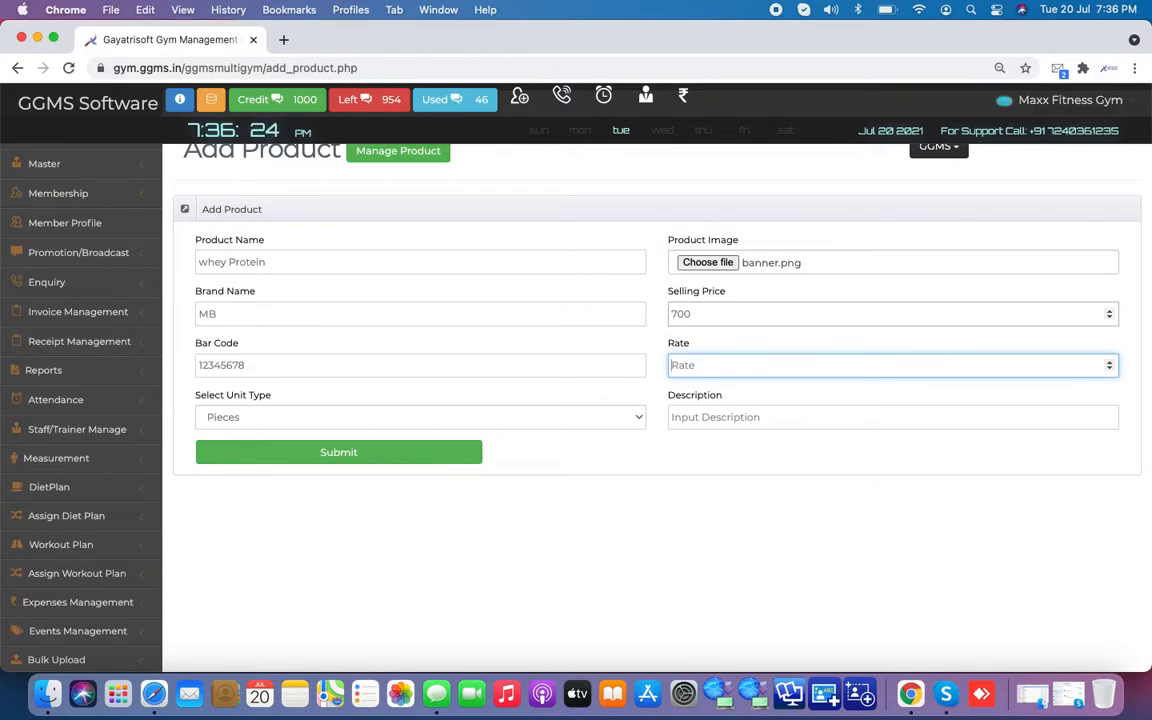
text(500)
click(756, 420)
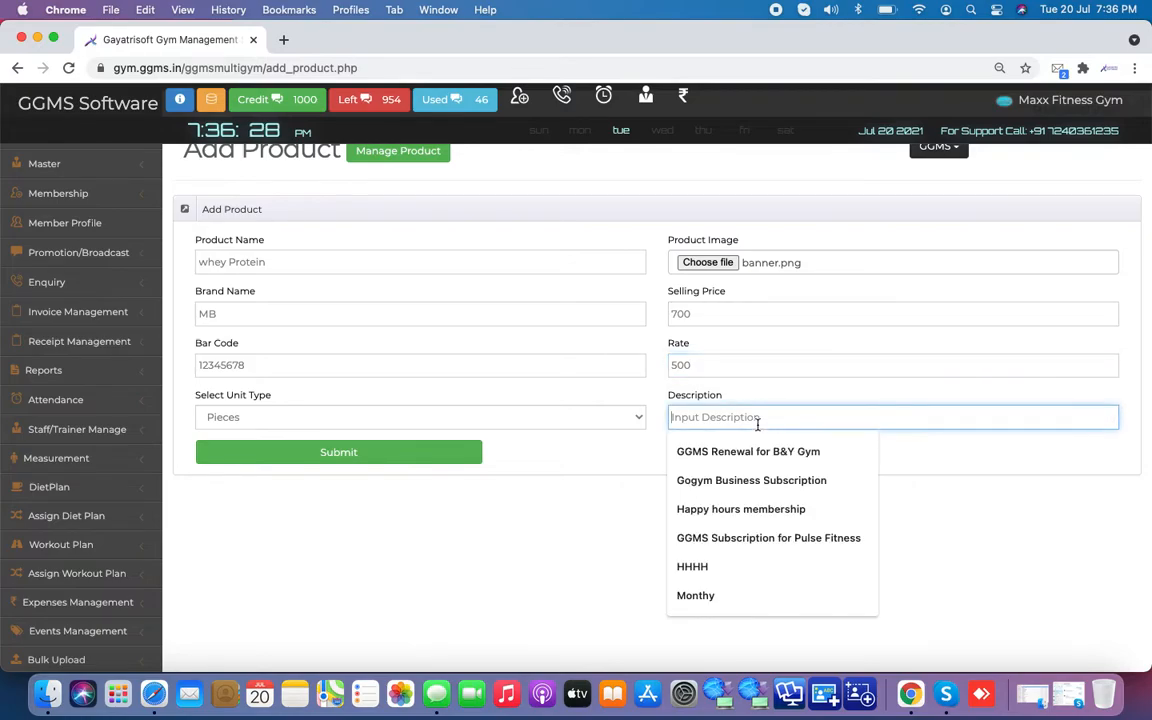
click(696, 597)
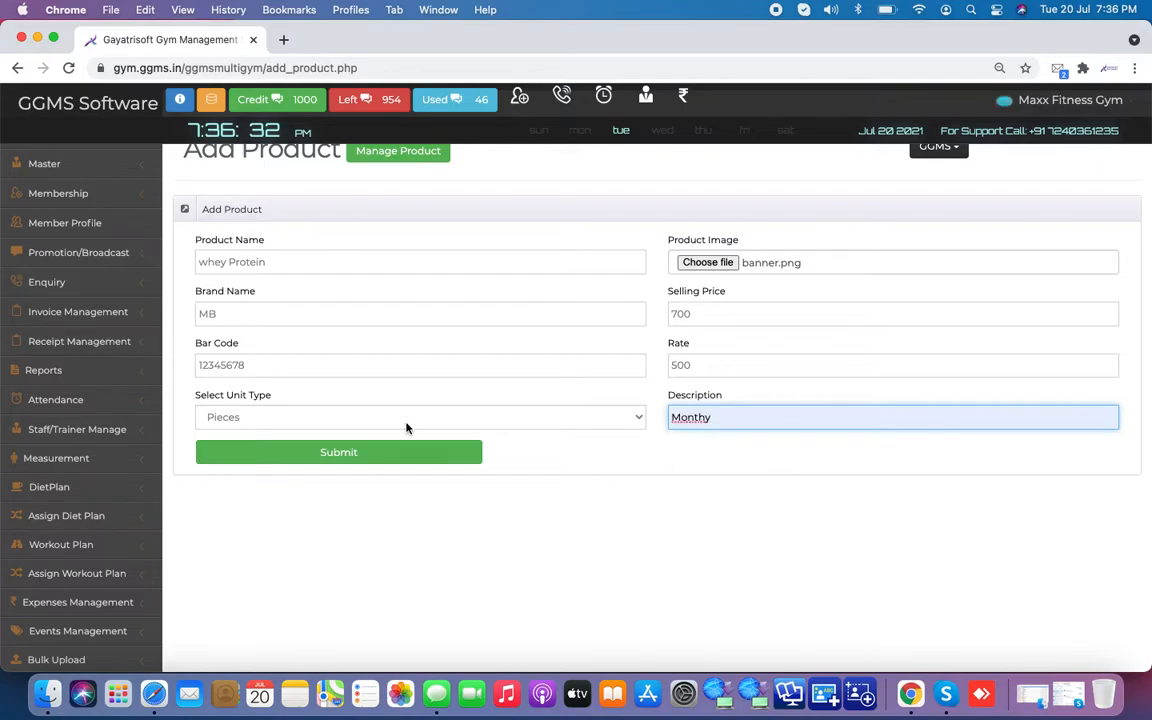
click(398, 460)
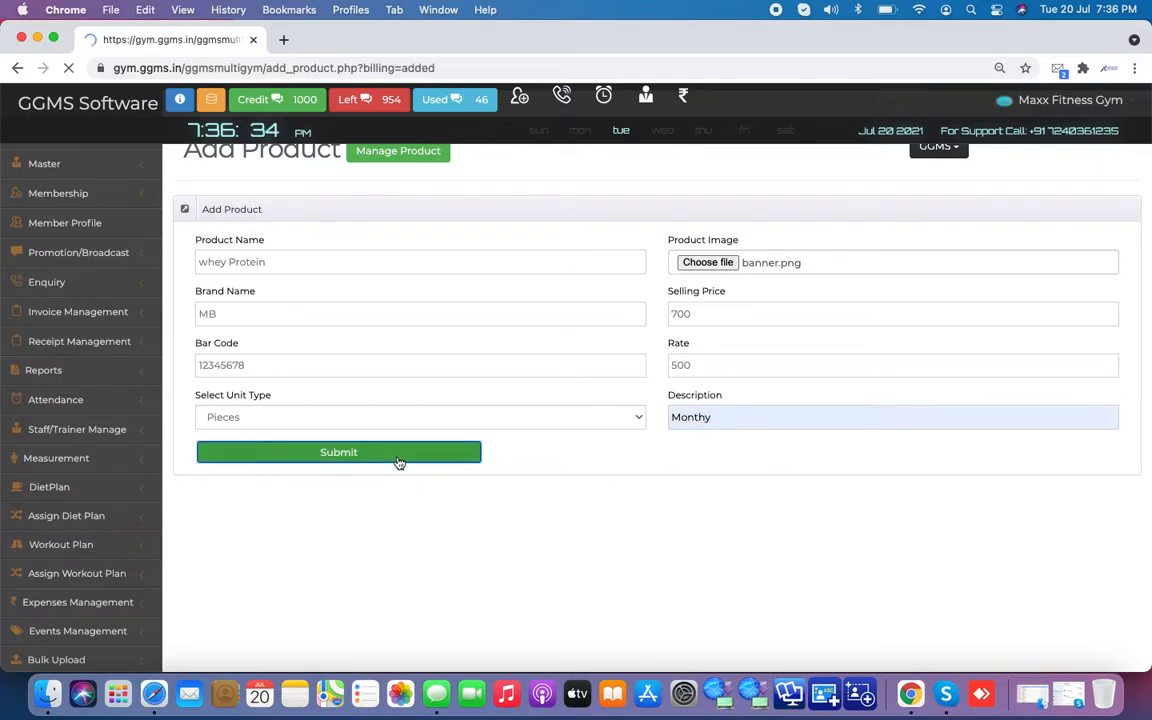
Step: Start a new purchase bill via Manage Purchase > Add Purchase Bill
scroll(339, 427, down, 3)
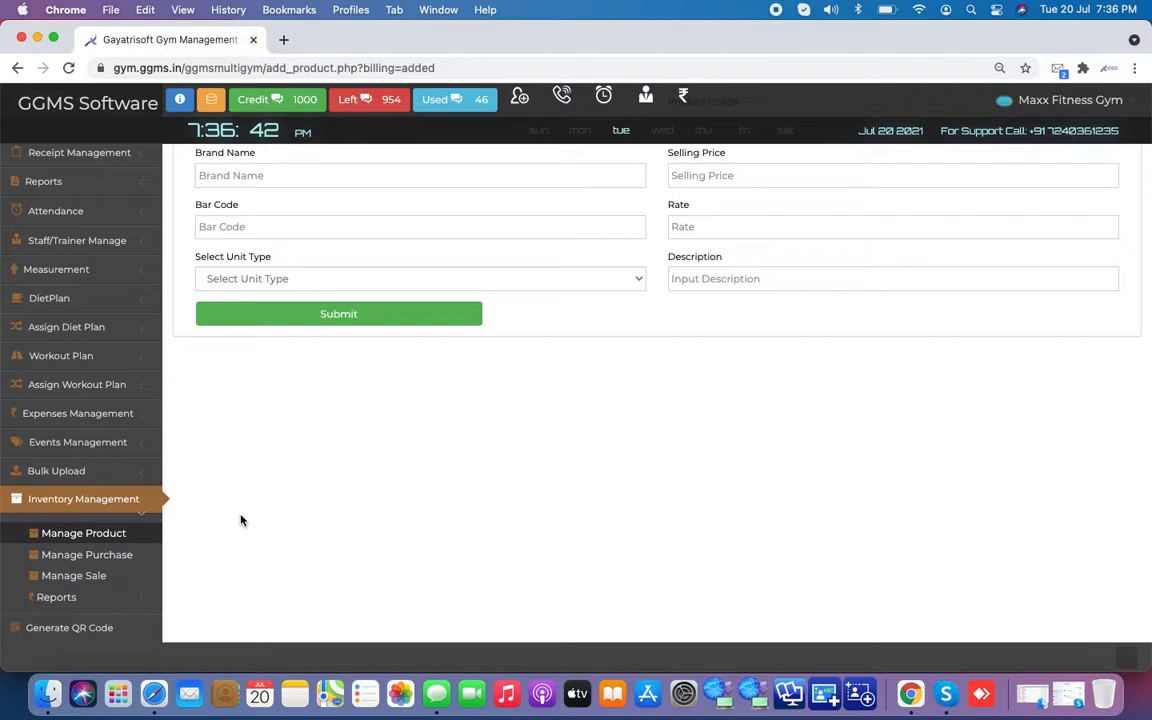
click(104, 557)
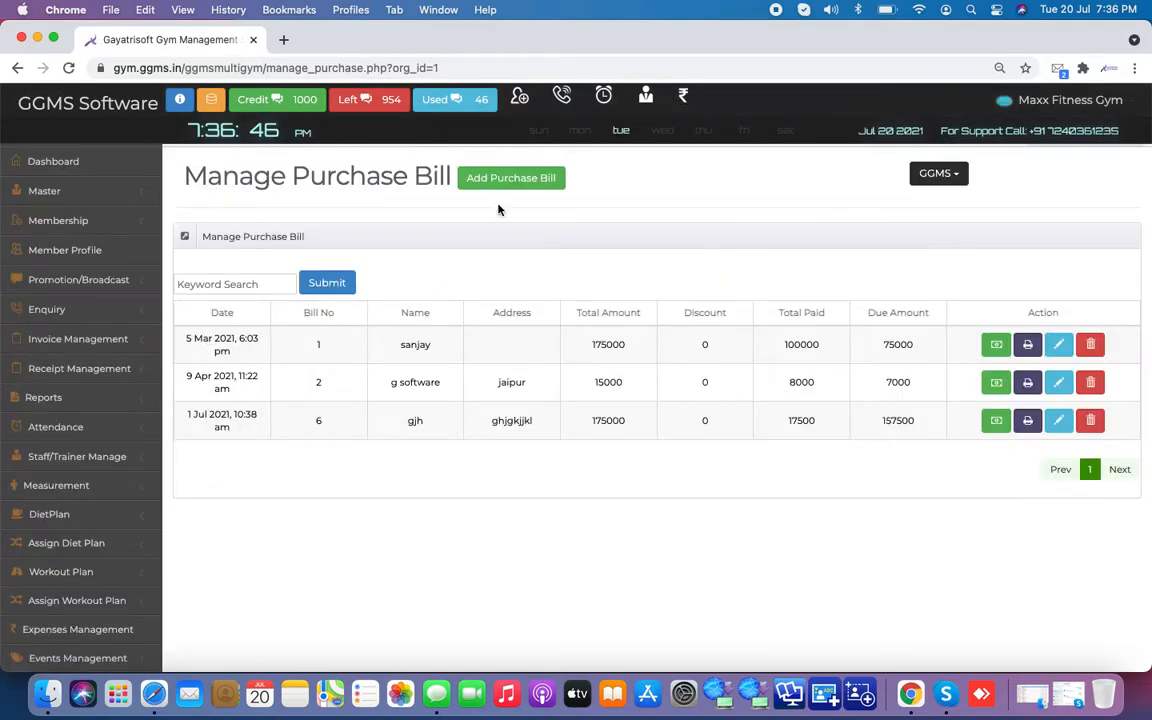
click(527, 194)
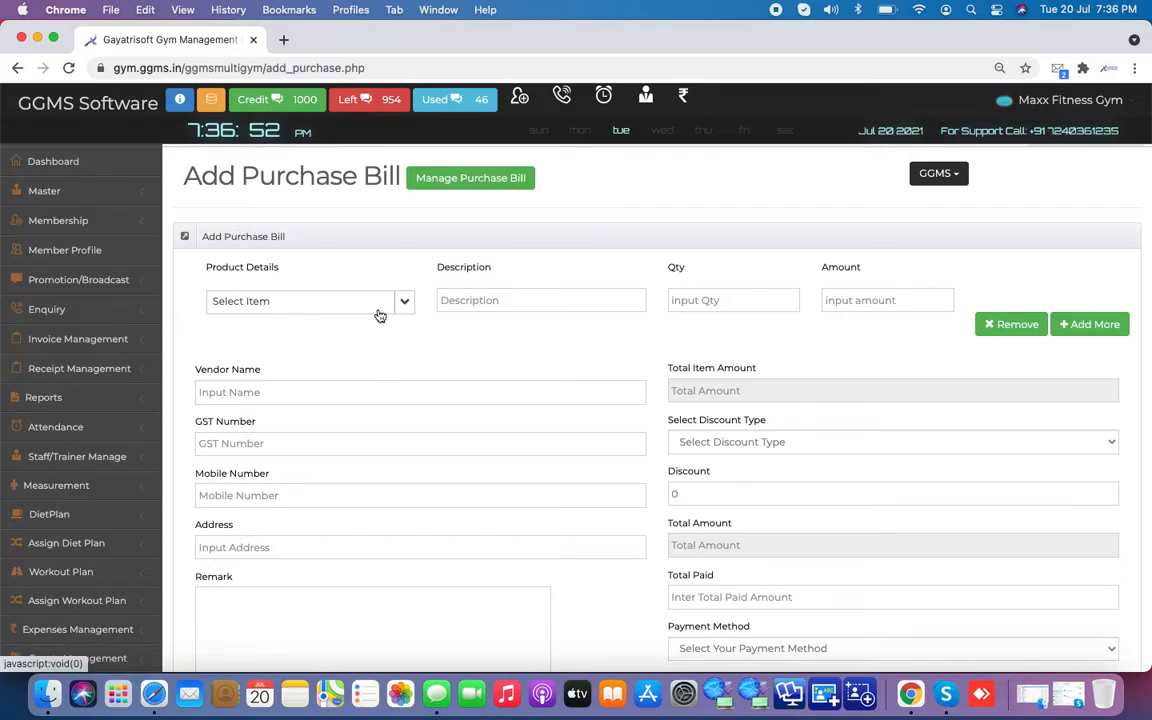
click(380, 316)
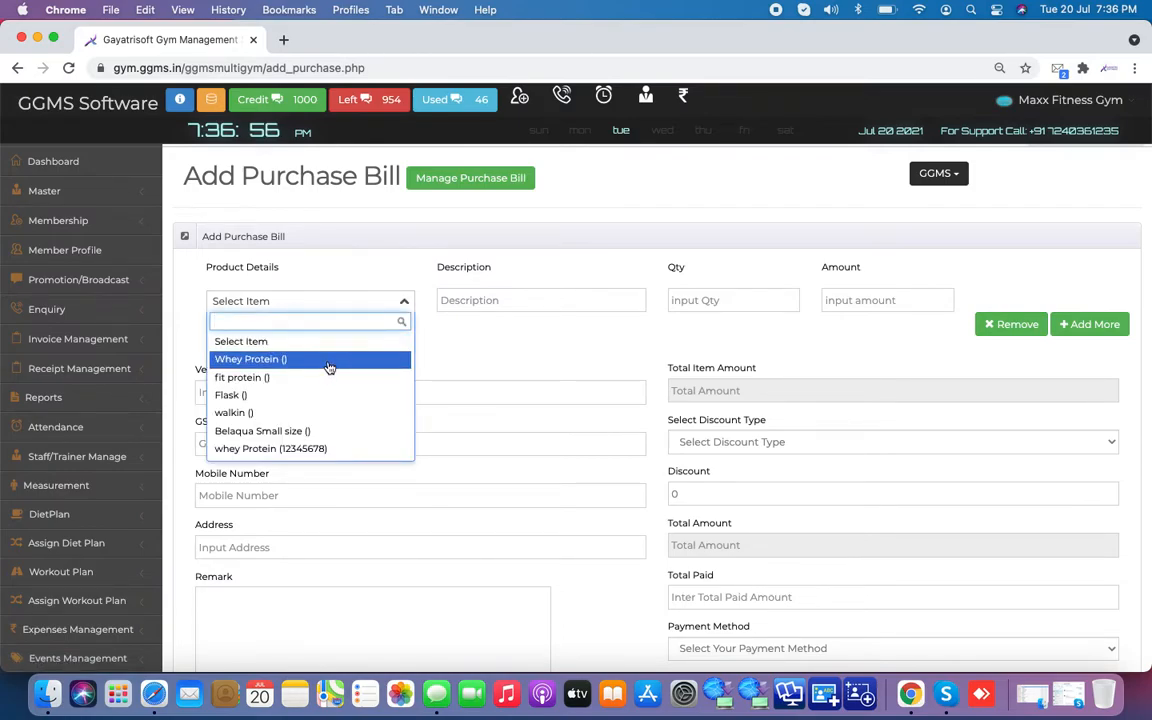
Step: Add whey Protein (12345678) to the bill with quantity 50 and line amount 25000
click(322, 448)
click(719, 303)
key(BackSpace)
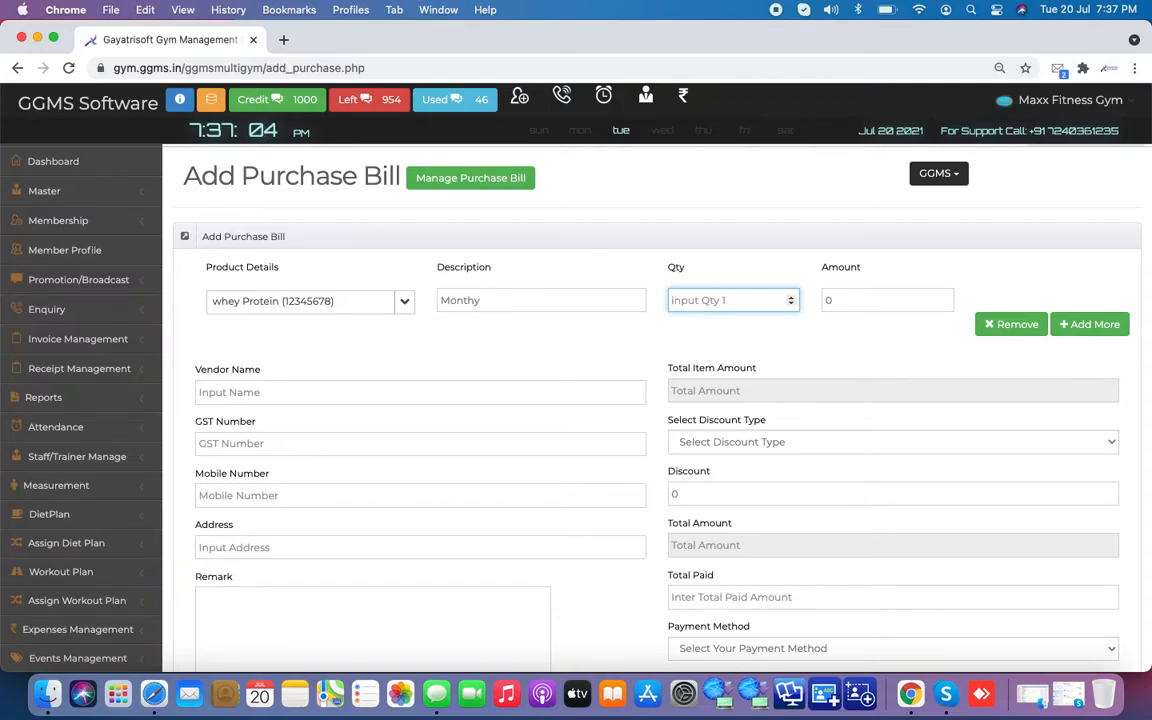
text(6)
key(BackSpace)
text(50)
key(Tab)
click(897, 309)
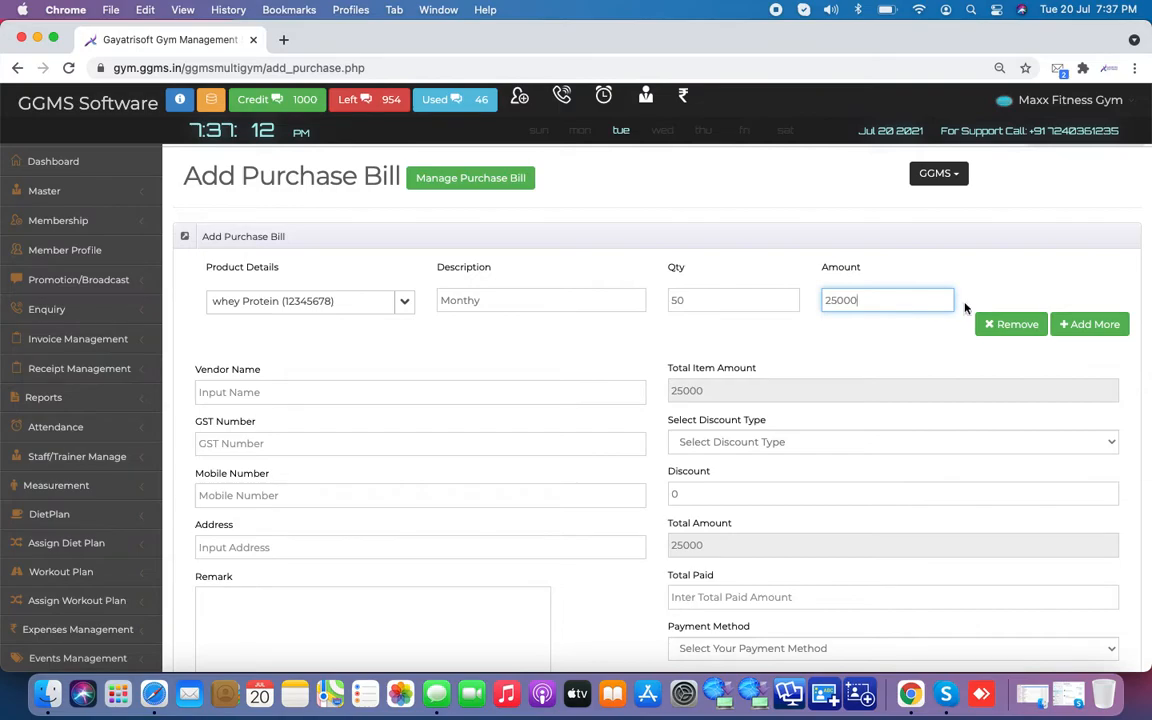
click(823, 347)
scroll(823, 347, down, 1)
Step: Fill the vendor details from saved suggestions, GST number 123456, and remark 'ajislfjhil'
click(298, 390)
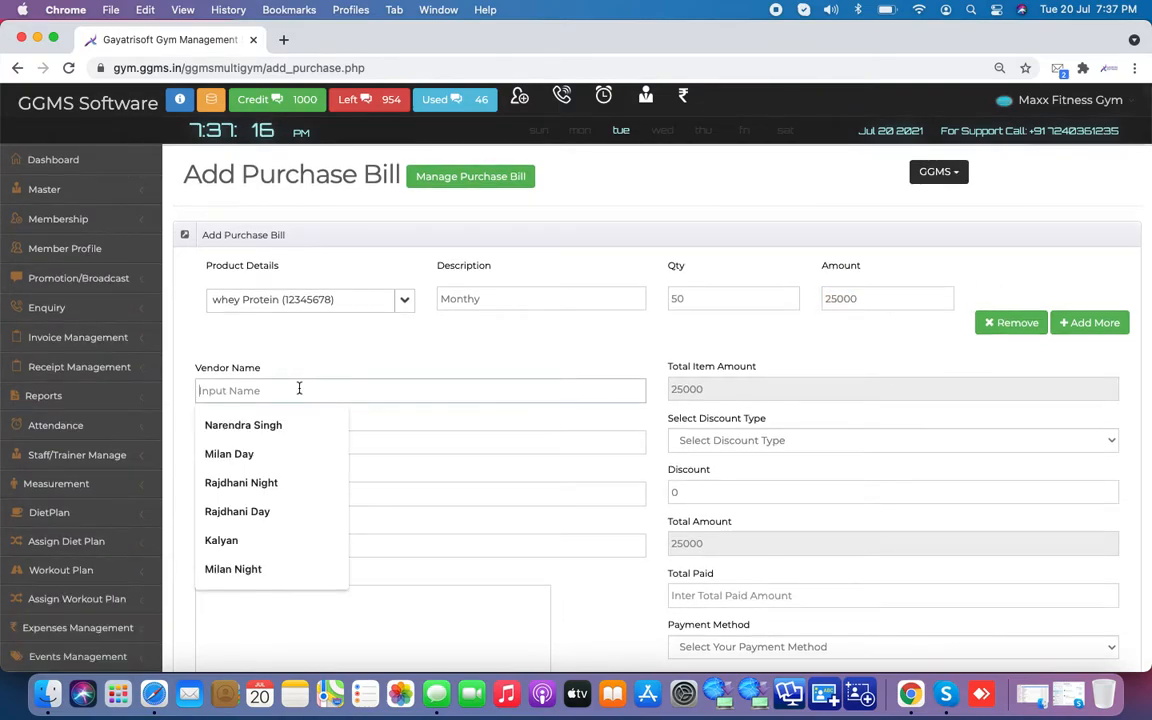
click(284, 426)
click(313, 451)
text(123456)
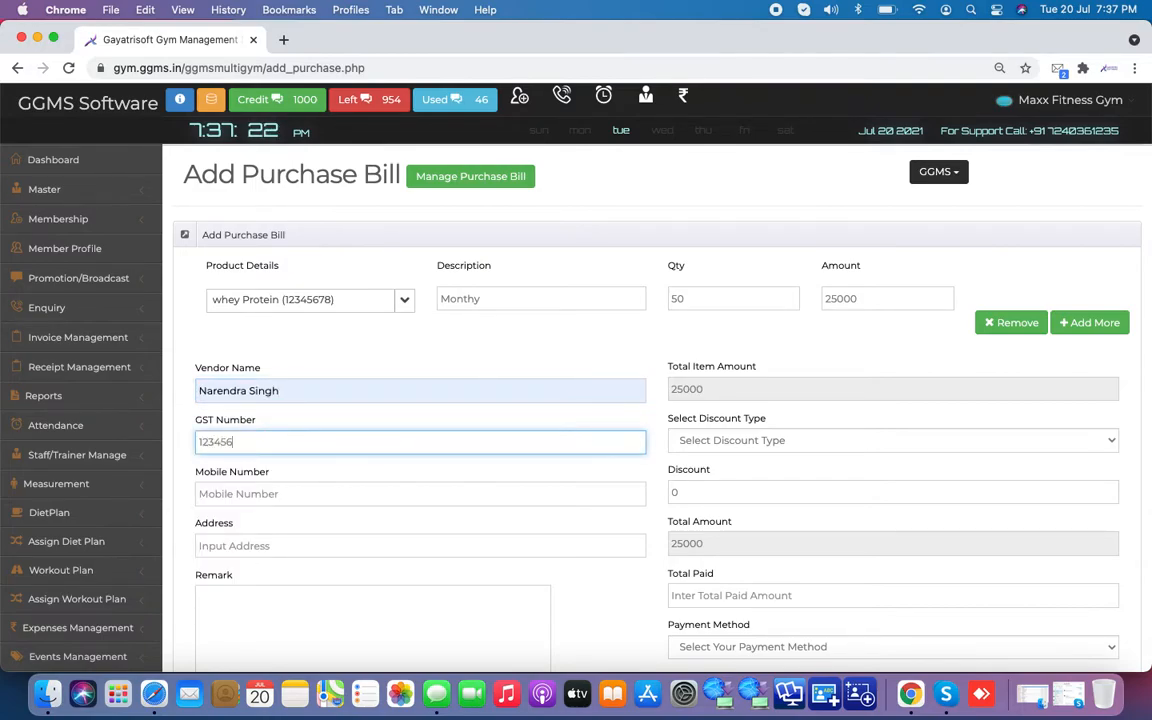
click(266, 497)
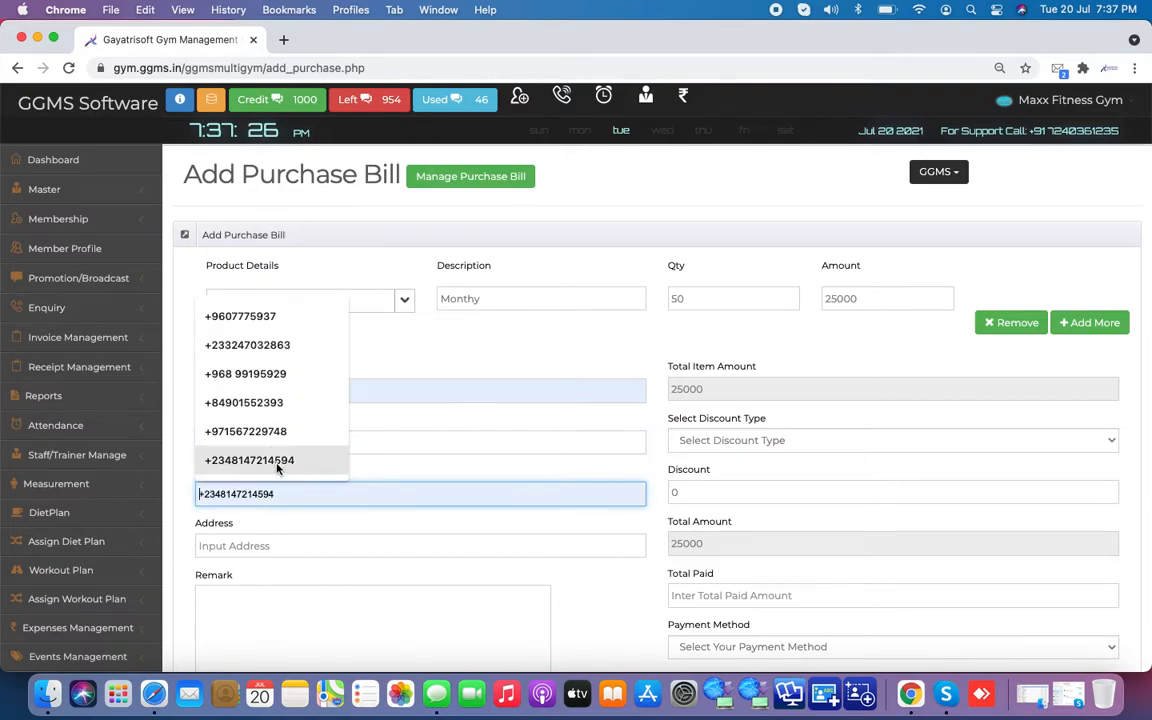
click(249, 460)
click(265, 545)
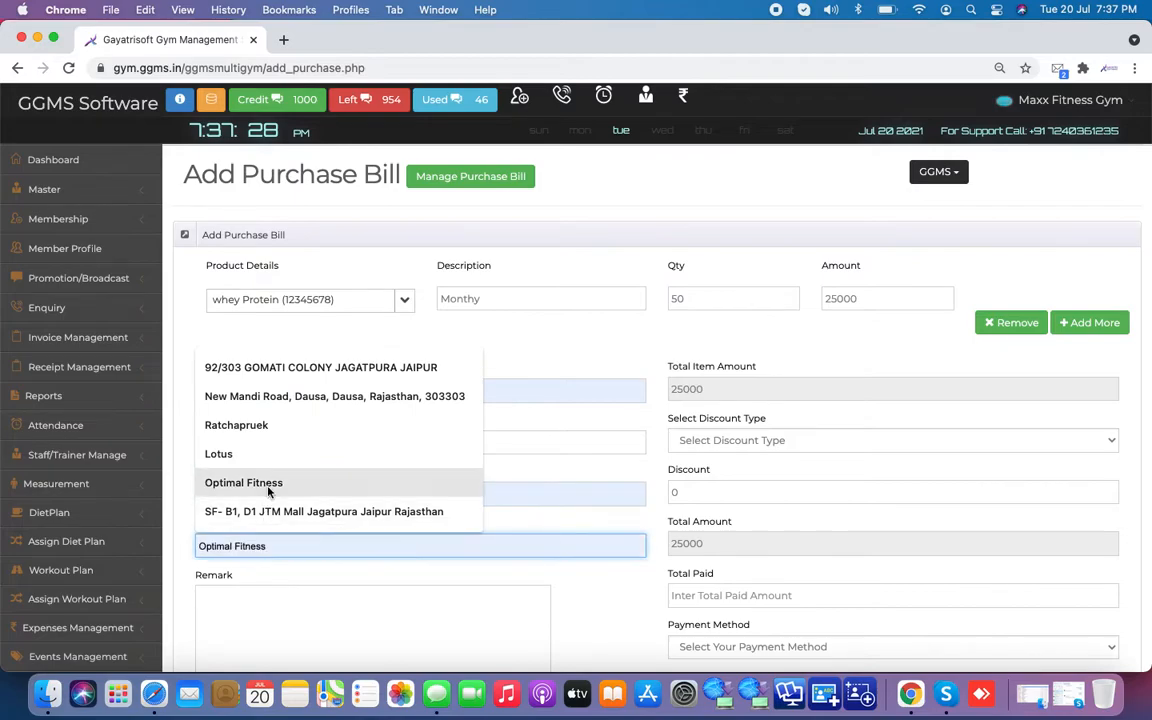
click(250, 511)
click(265, 652)
text(ajislfjhil)
key(Tab)
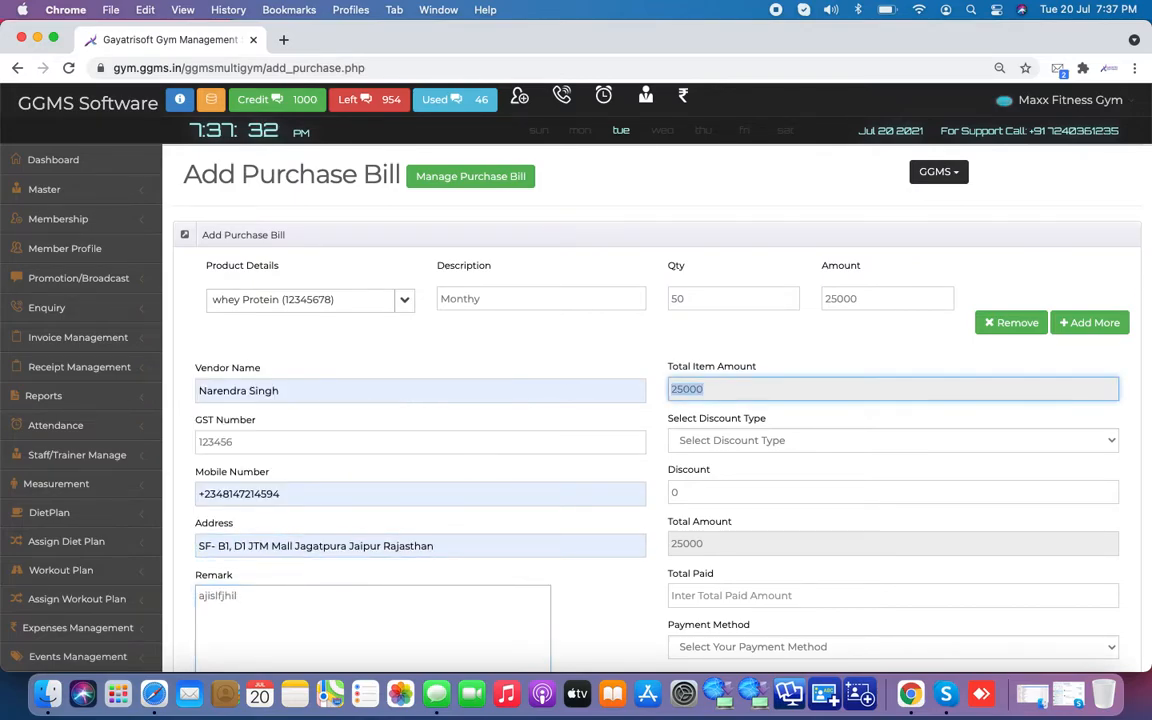
Step: Apply an Amount-type discount of 1000 to the purchase bill
click(740, 442)
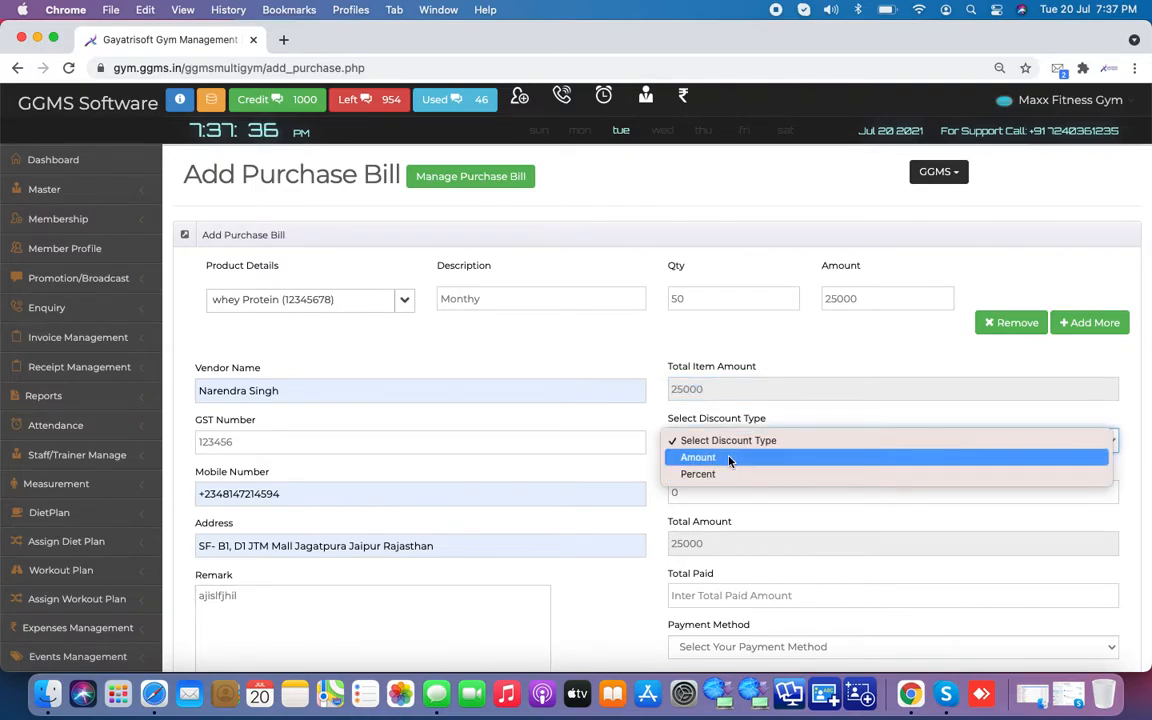
click(729, 458)
click(712, 490)
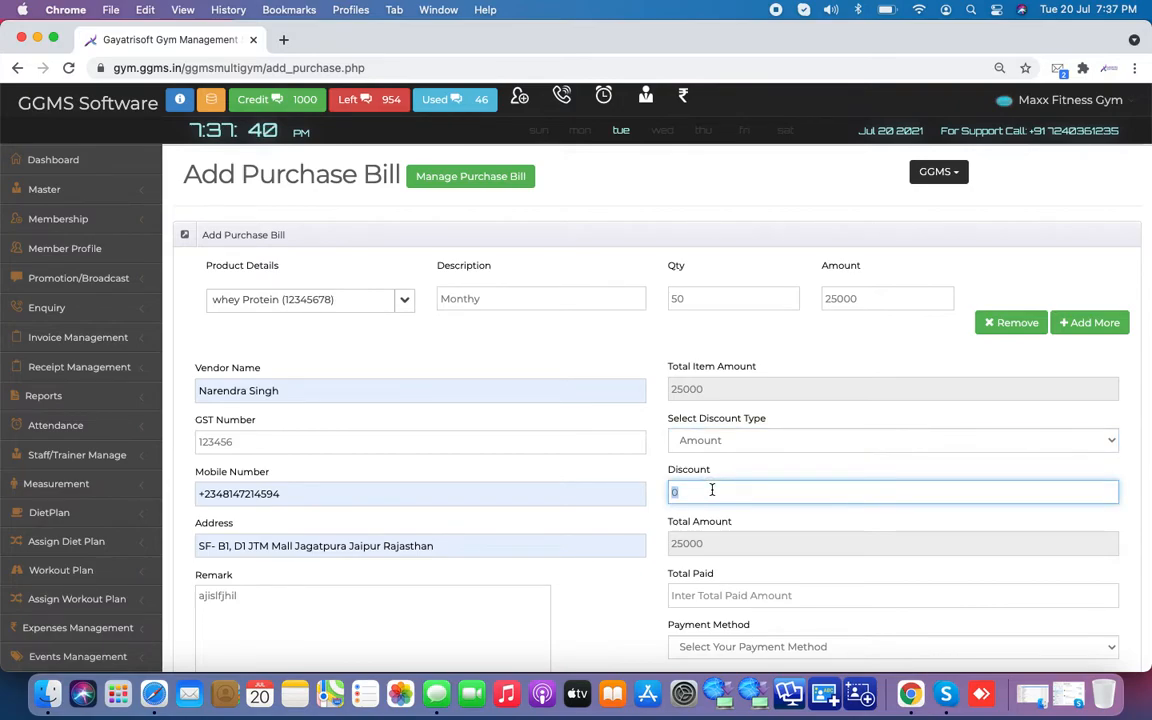
text(1000)
click(664, 516)
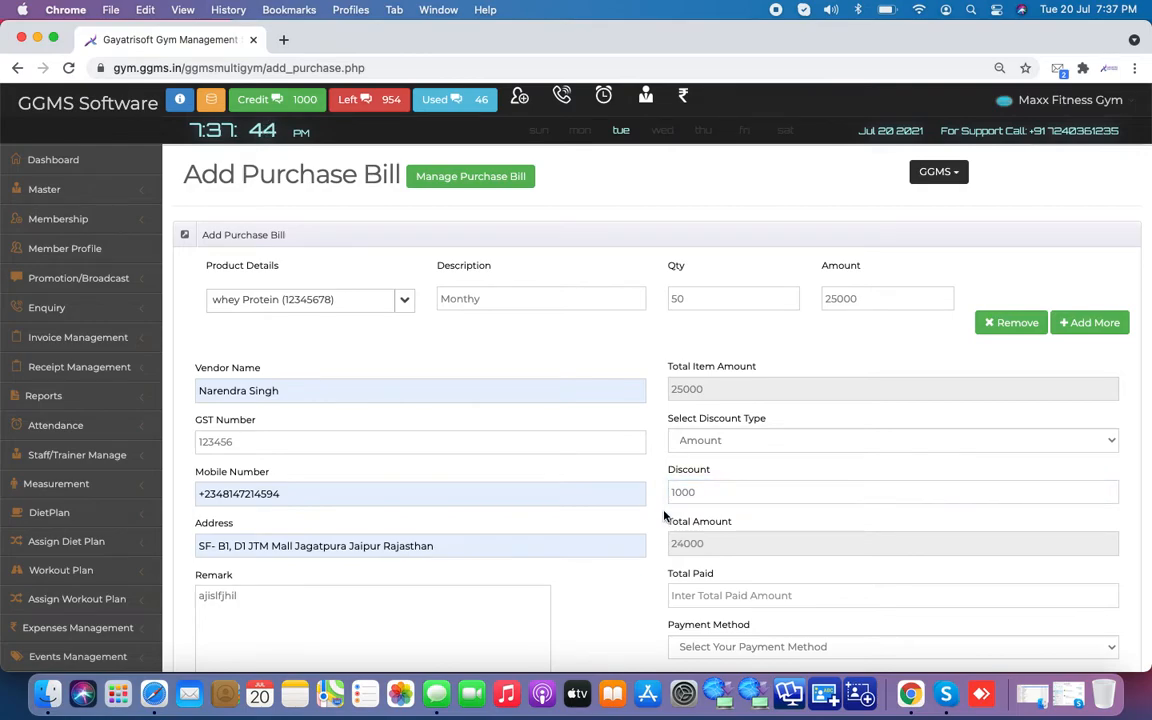
Step: Set Total Paid to 24000, choose Cheque as payment method, and save the bill
scroll(664, 516, down, 5)
click(699, 408)
text(24000)
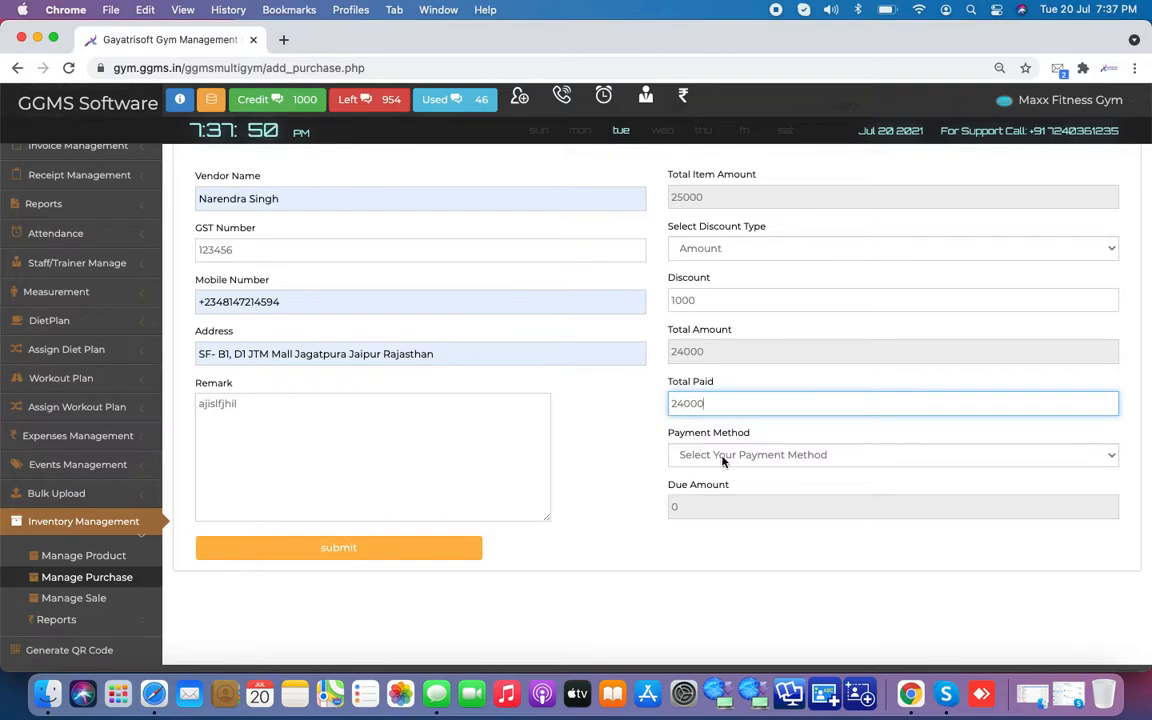
click(725, 456)
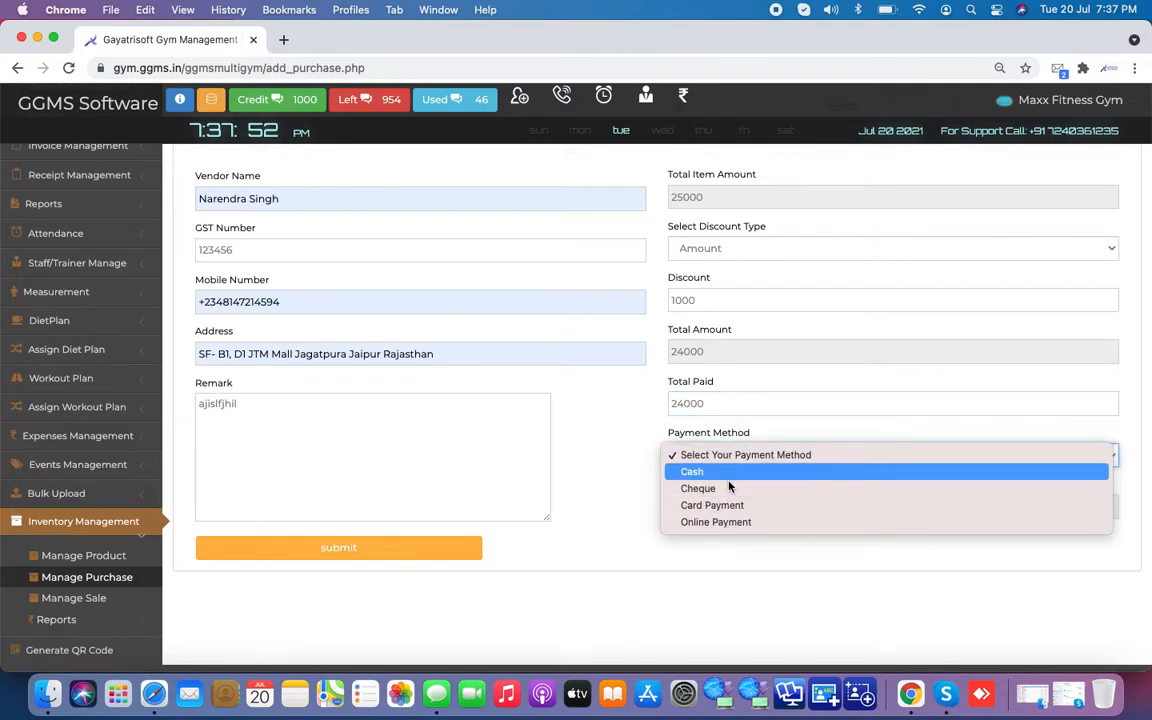
click(720, 490)
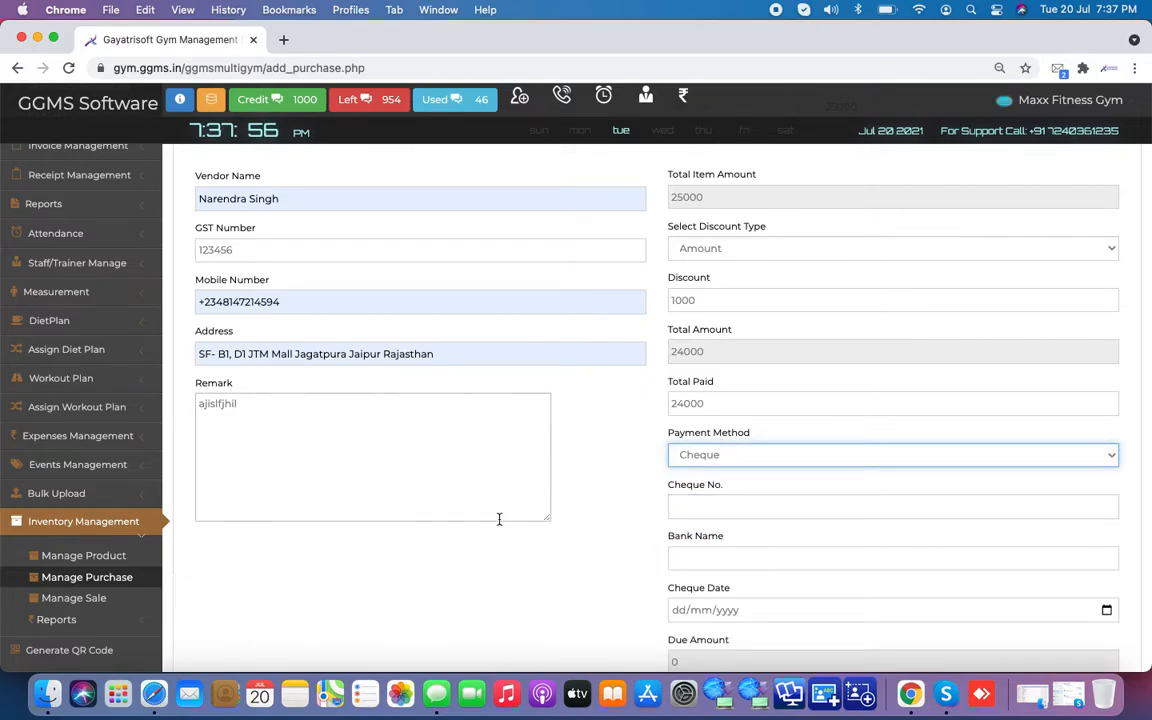
scroll(503, 548, down, 2)
click(399, 605)
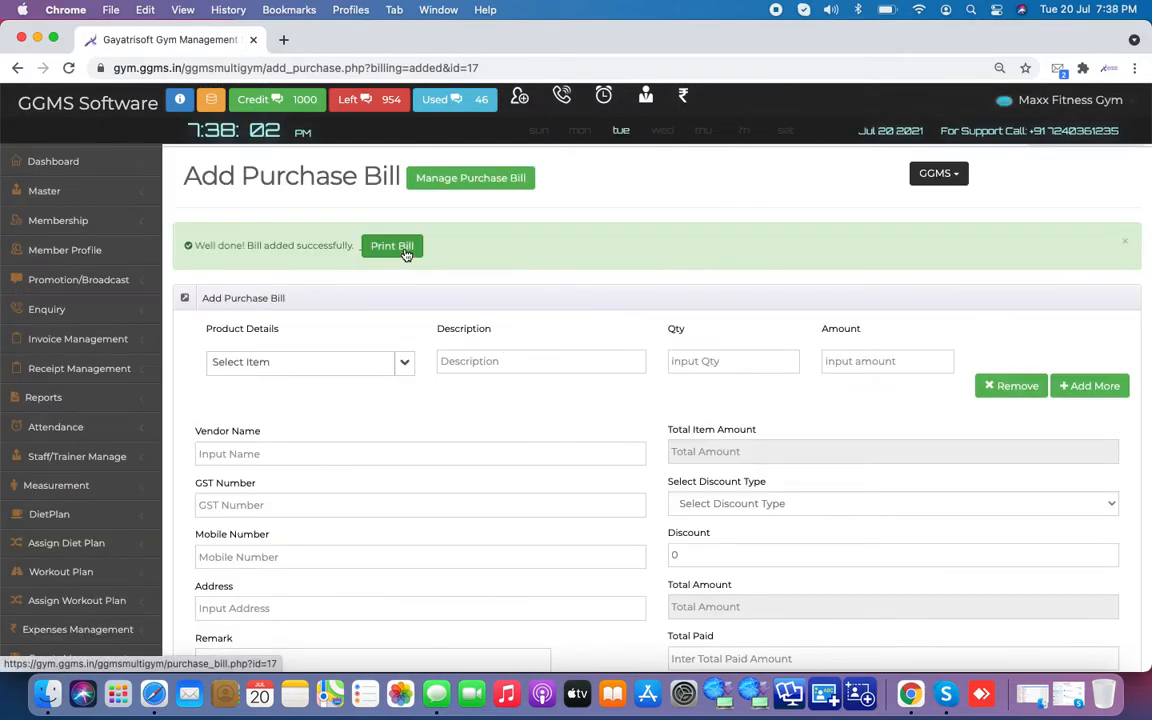
Step: View the purchase bill's printable invoice, close it, and go to Manage Sale
click(406, 255)
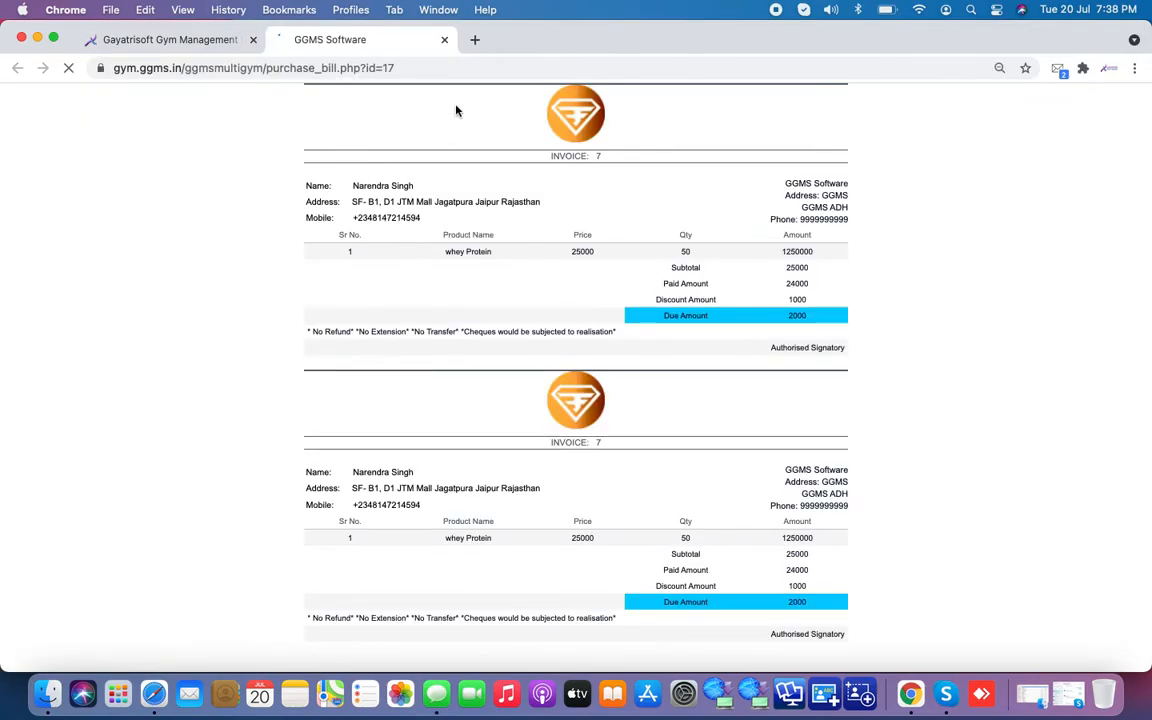
click(446, 41)
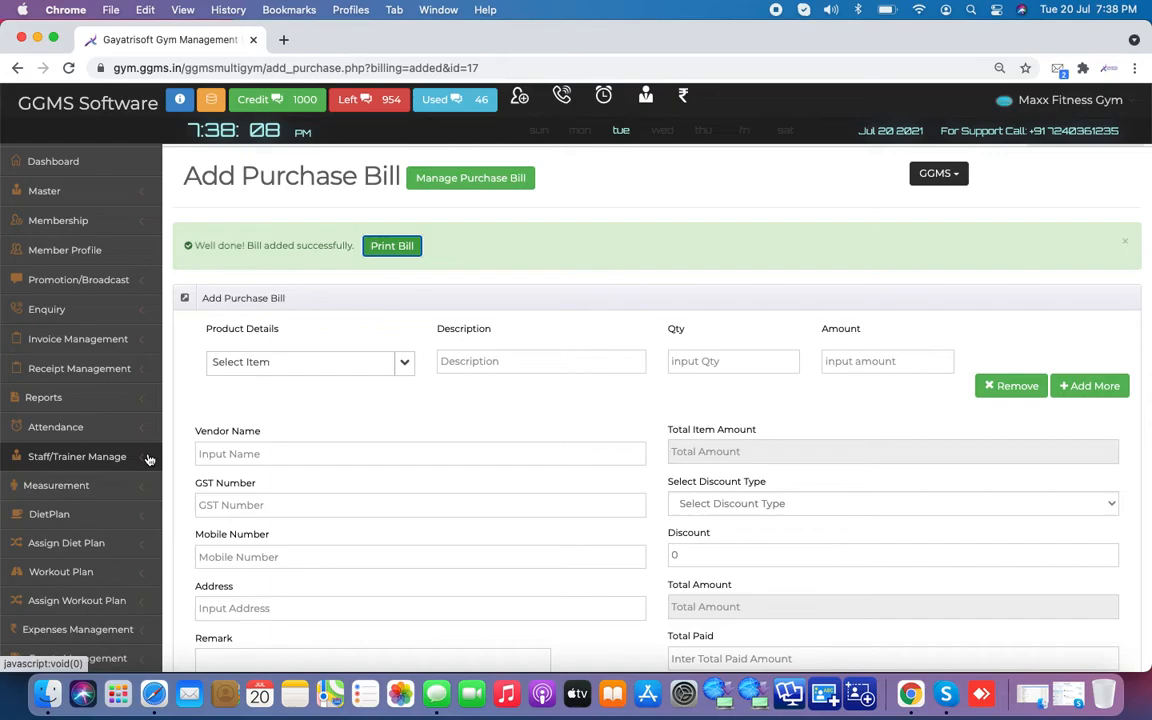
scroll(148, 459, down, 5)
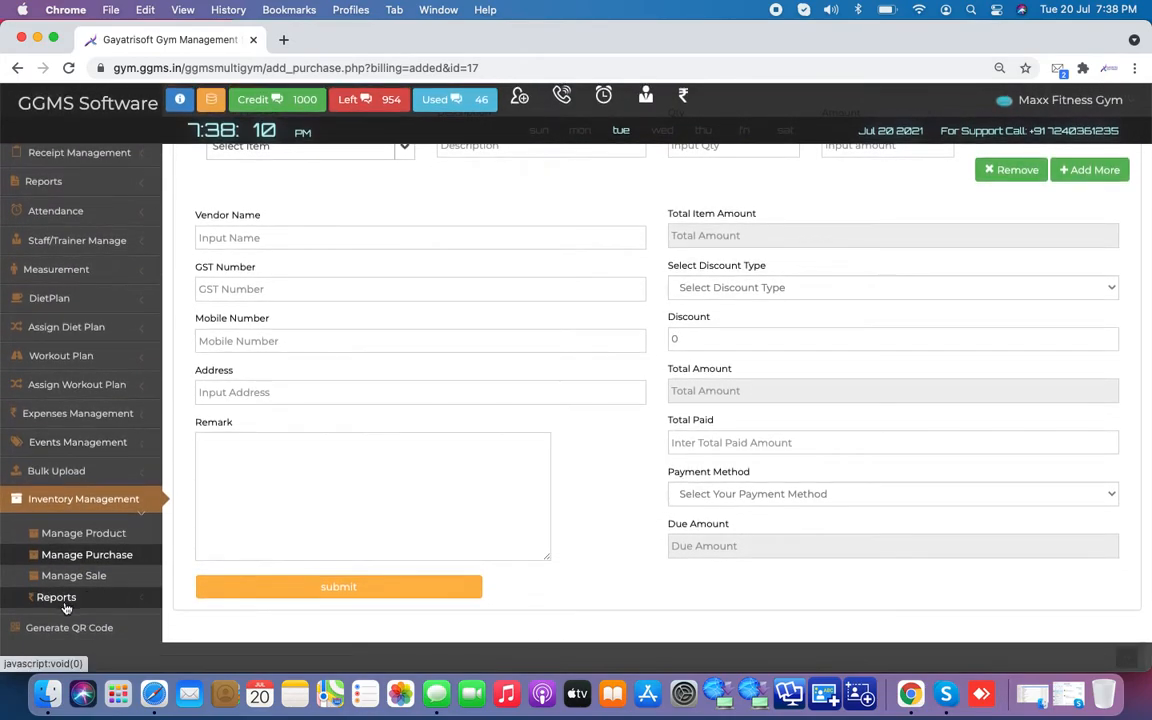
click(89, 585)
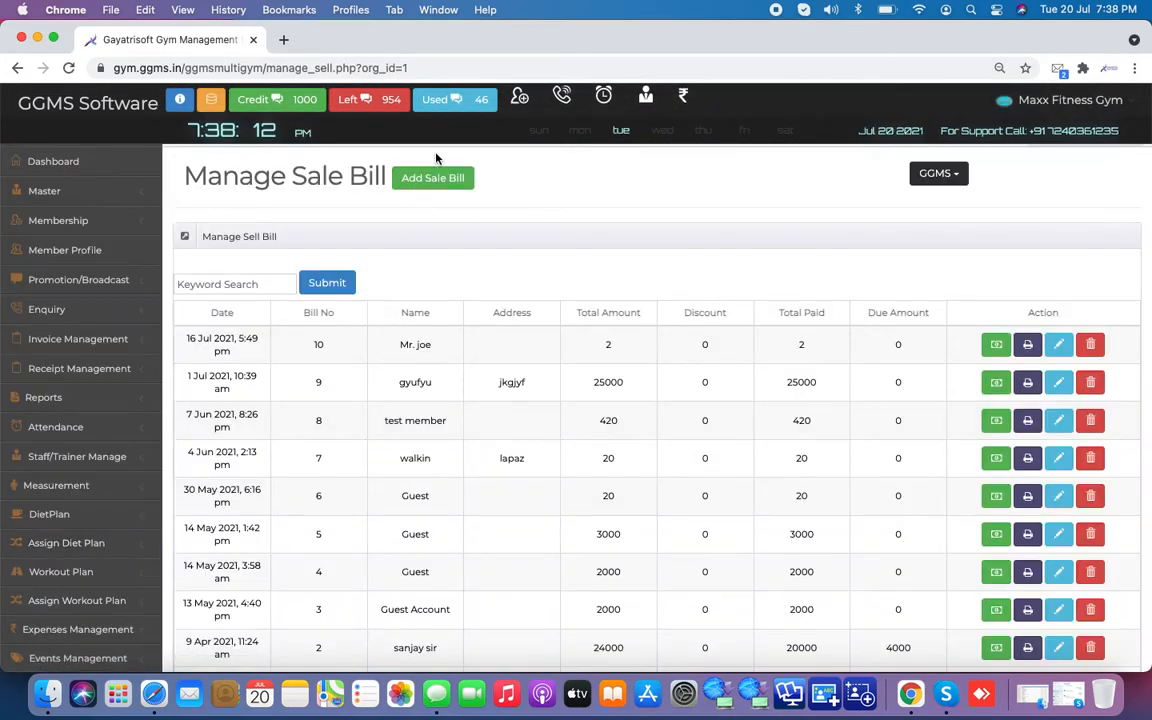
Step: Start a new sale bill for 5 units of whey Protein
click(434, 185)
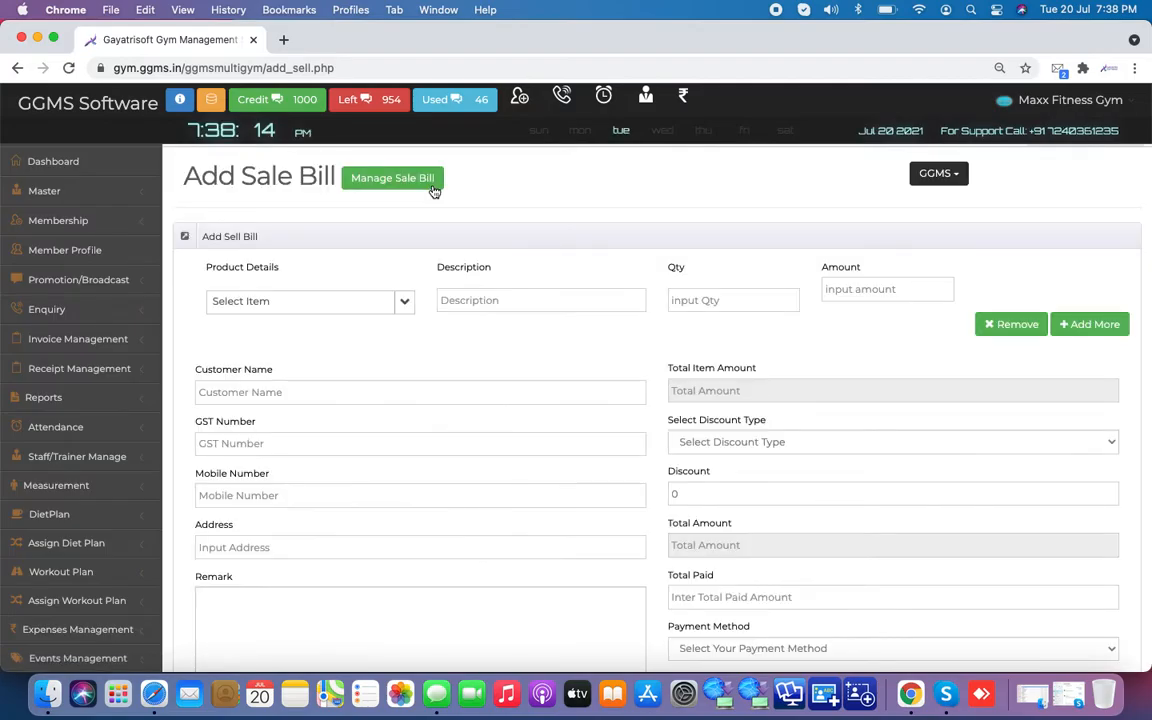
click(351, 304)
click(300, 449)
click(715, 299)
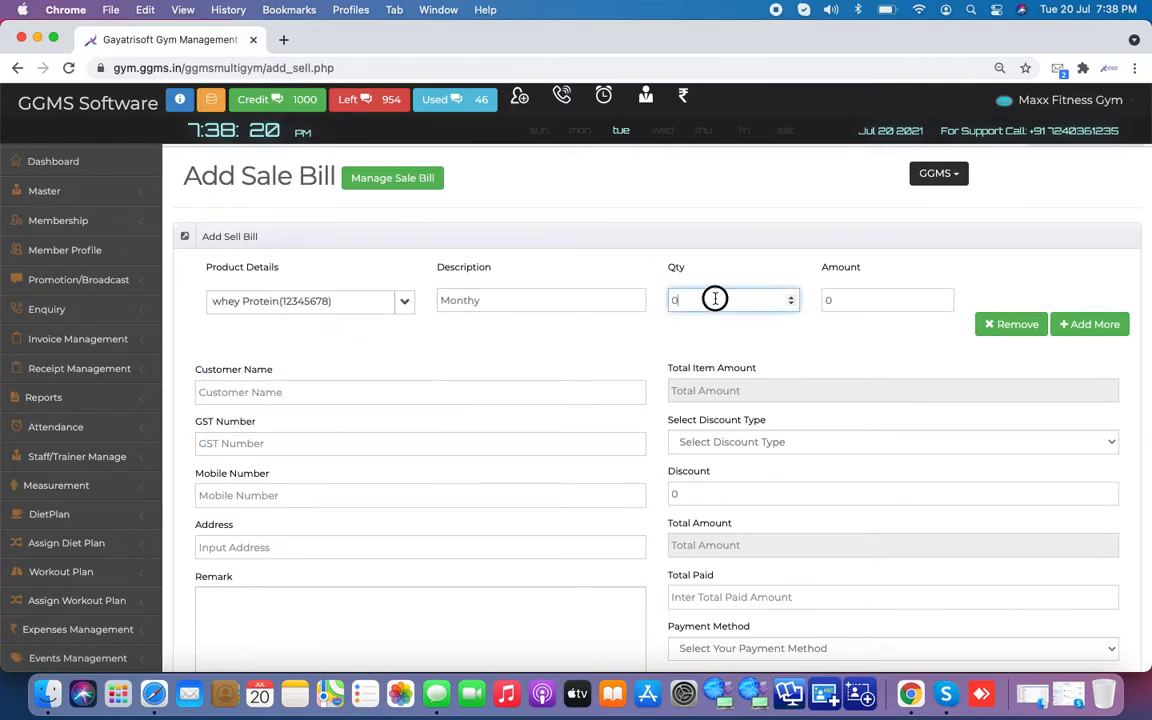
text(5)
key(Tab)
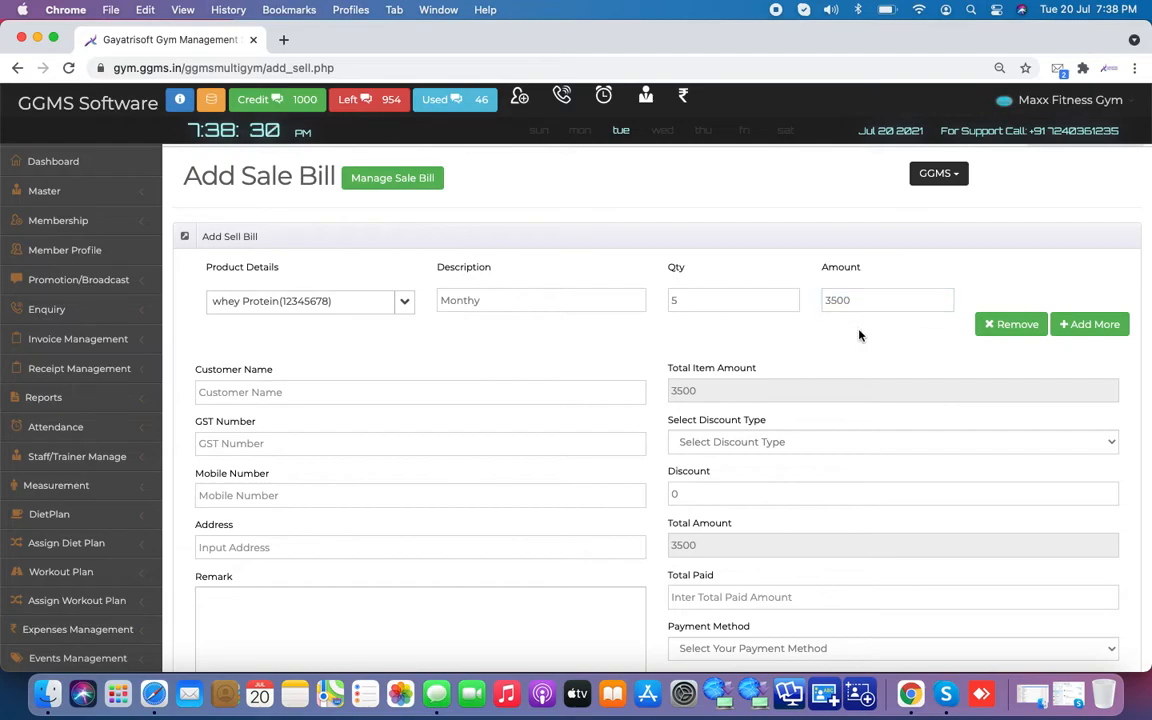
Step: Fill the customer name and address from suggestions and add remark 'cioashf'
click(383, 390)
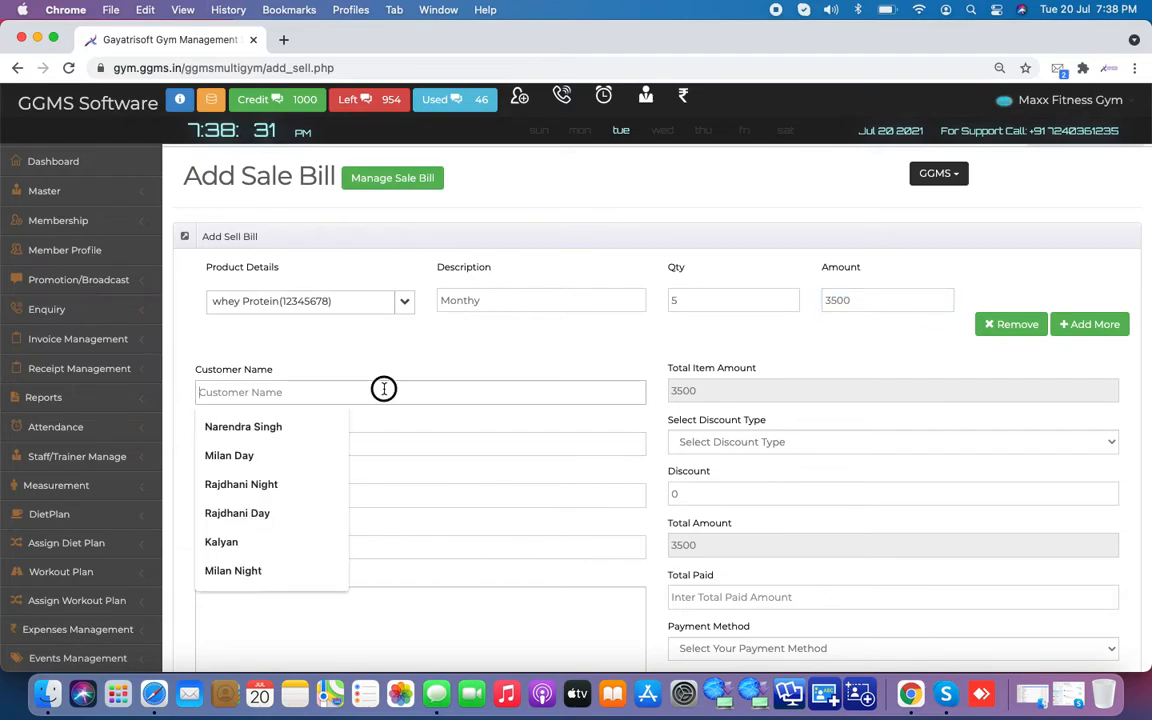
click(306, 462)
click(309, 447)
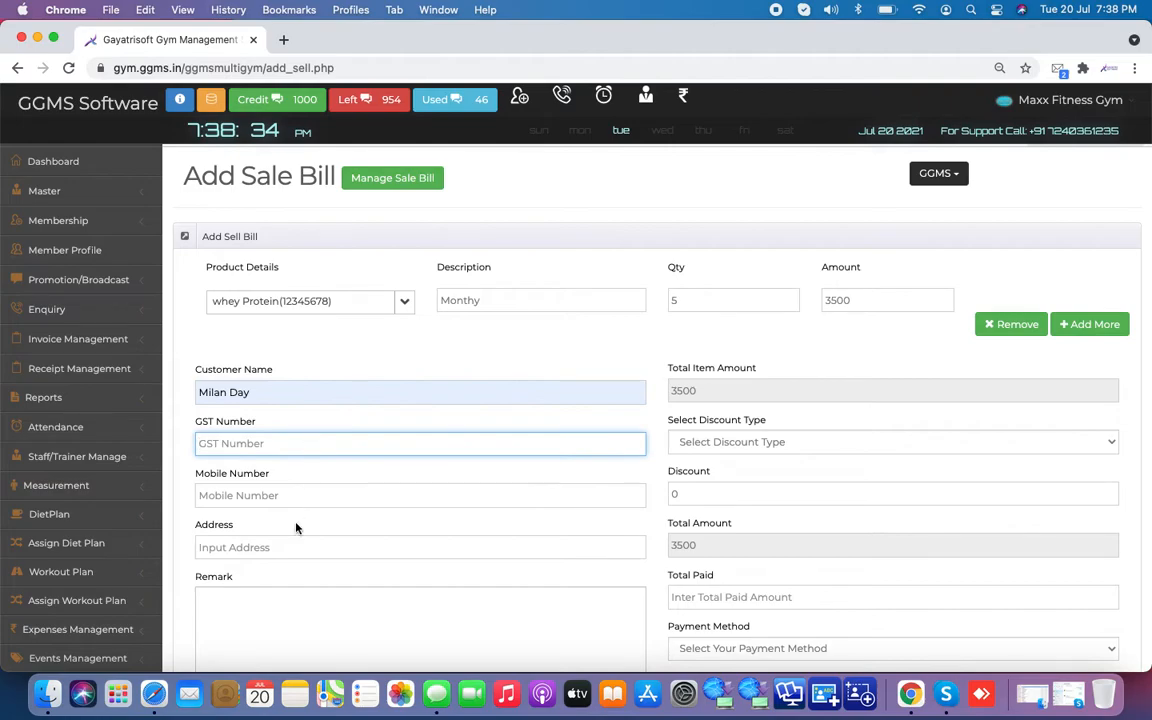
click(302, 492)
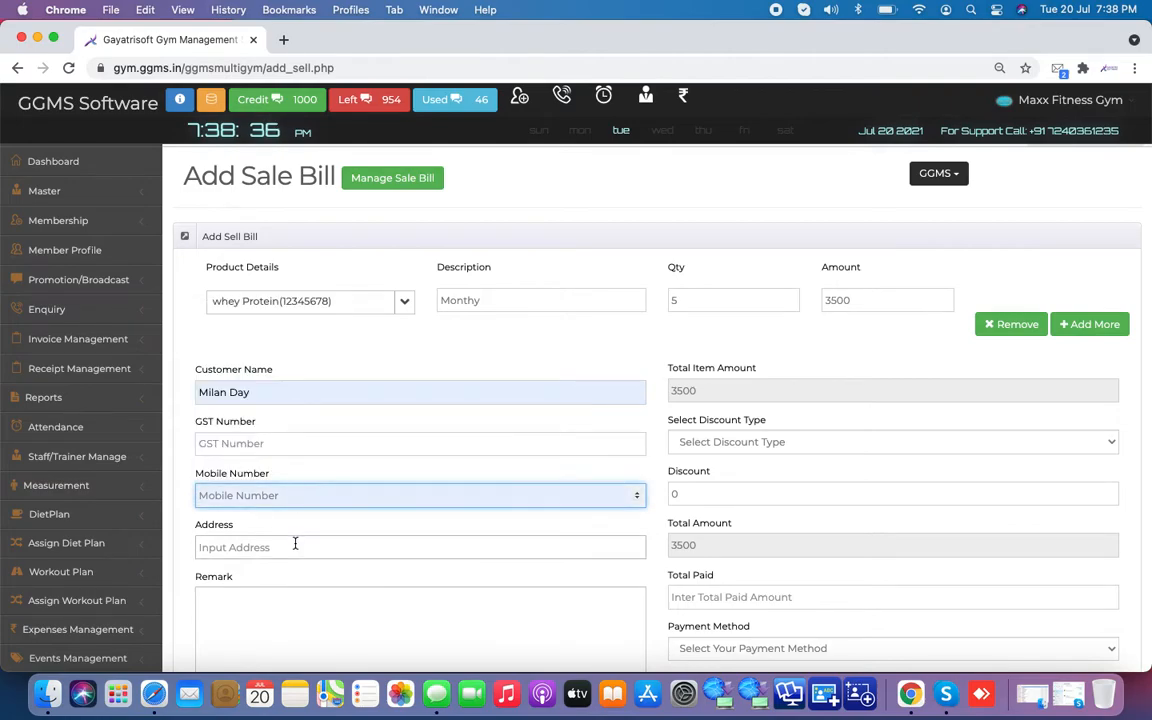
click(295, 544)
click(310, 482)
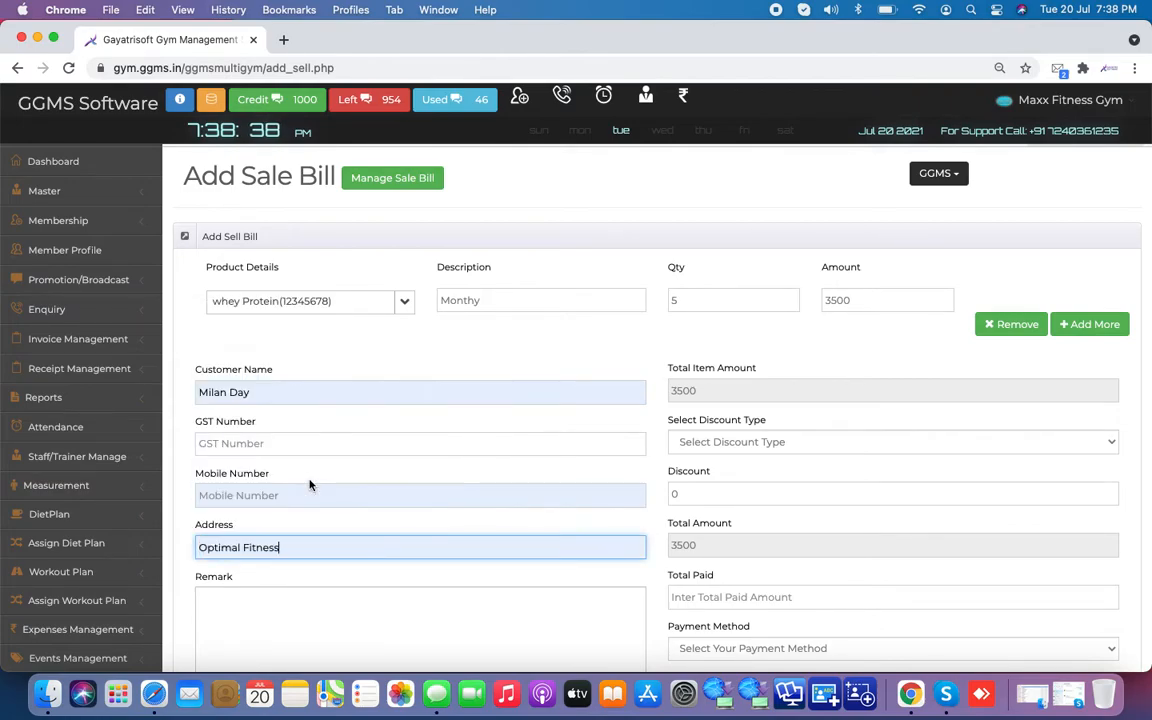
click(288, 630)
text(cioashf)
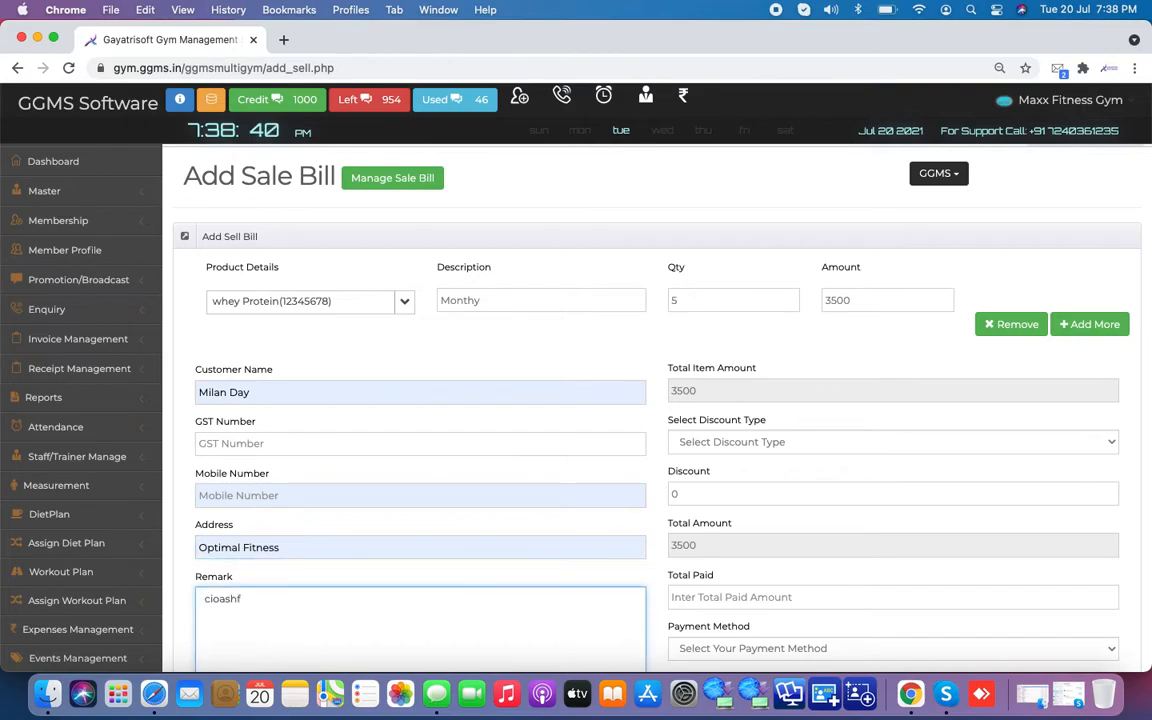
Step: Enter the customer's mobile number, dismissing the suggestion list
click(322, 496)
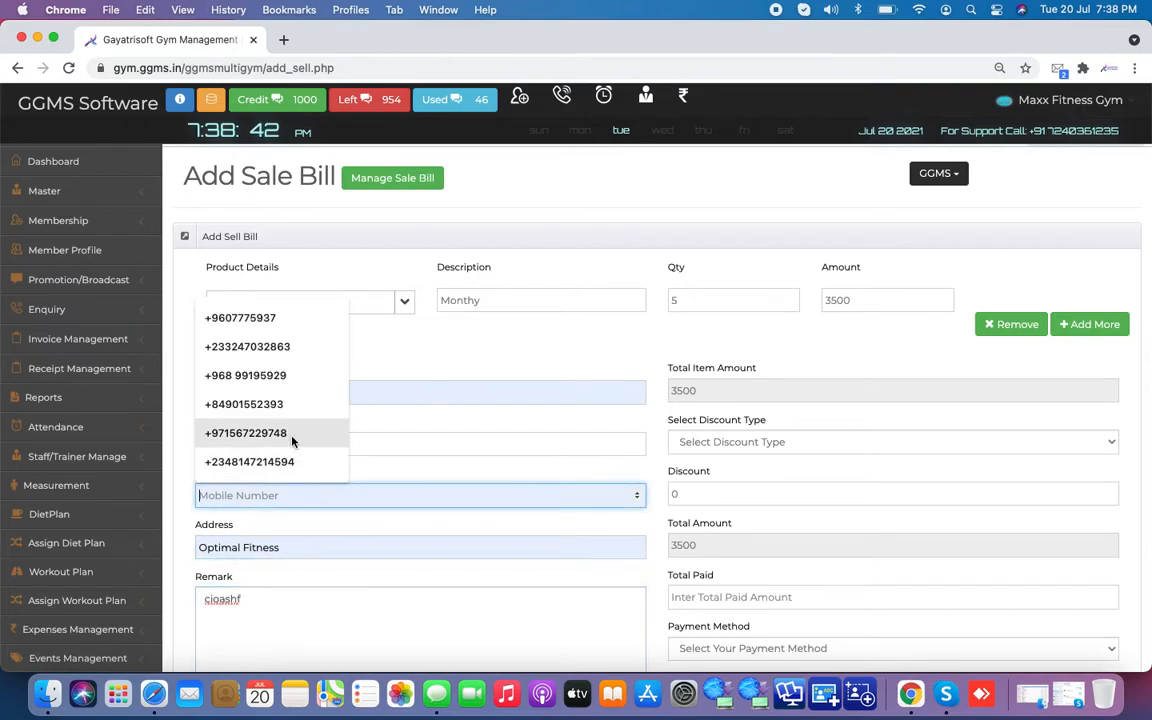
key(Escape)
click(363, 495)
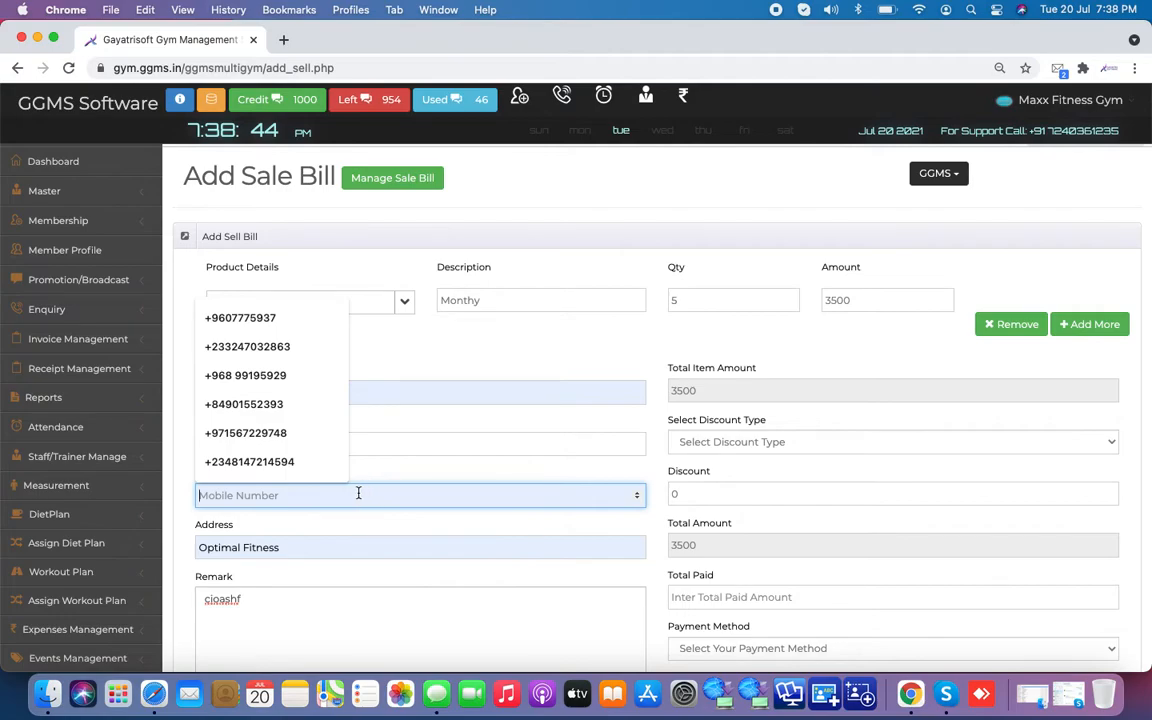
key(Escape)
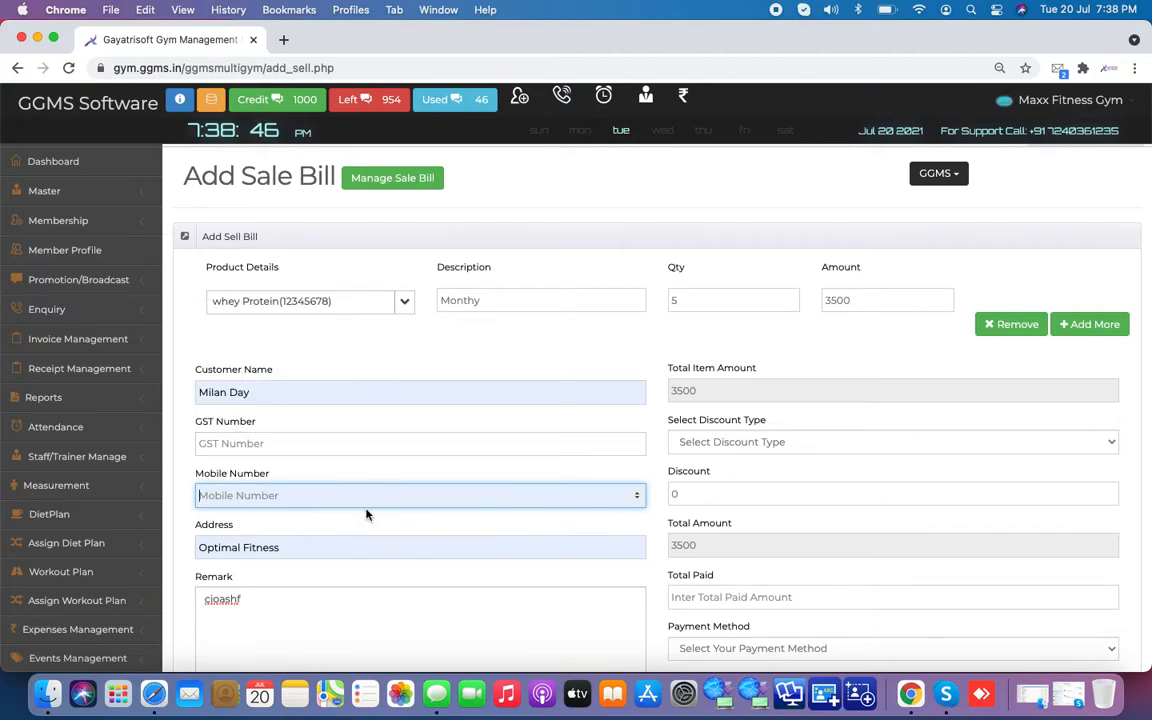
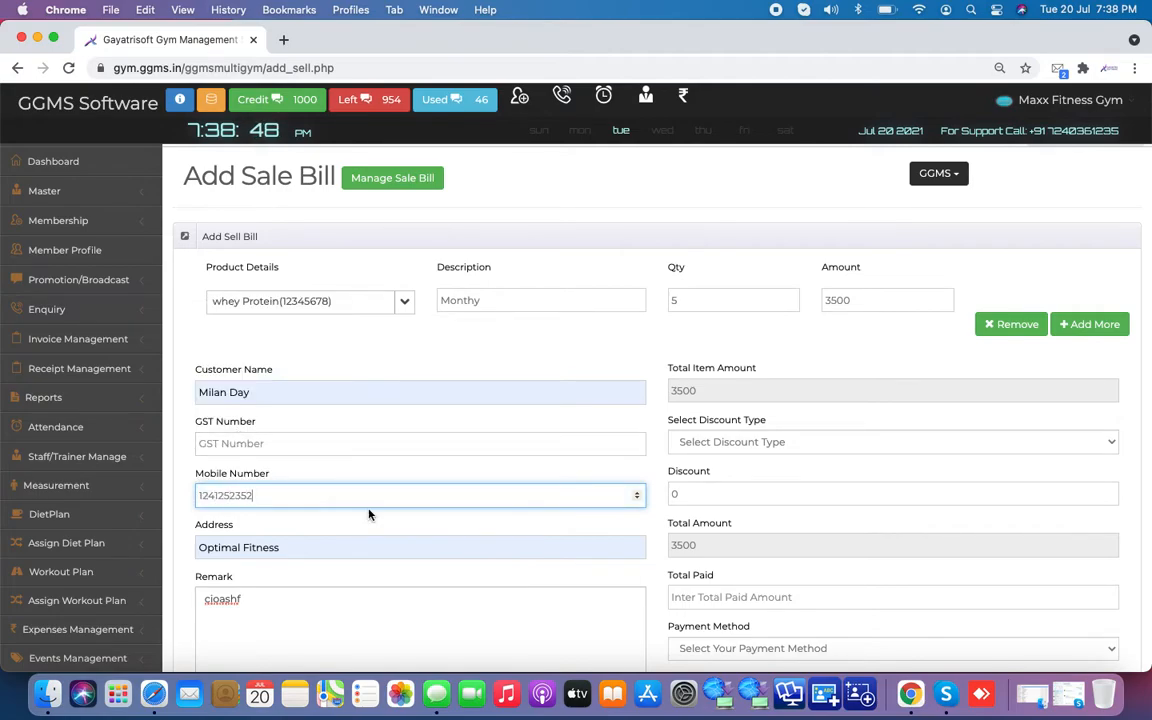
Step: Enter 3500 as Total Paid and choose Cash as the payment method
scroll(569, 526, down, 4)
click(708, 403)
text(3500)
key(Tab)
click(746, 452)
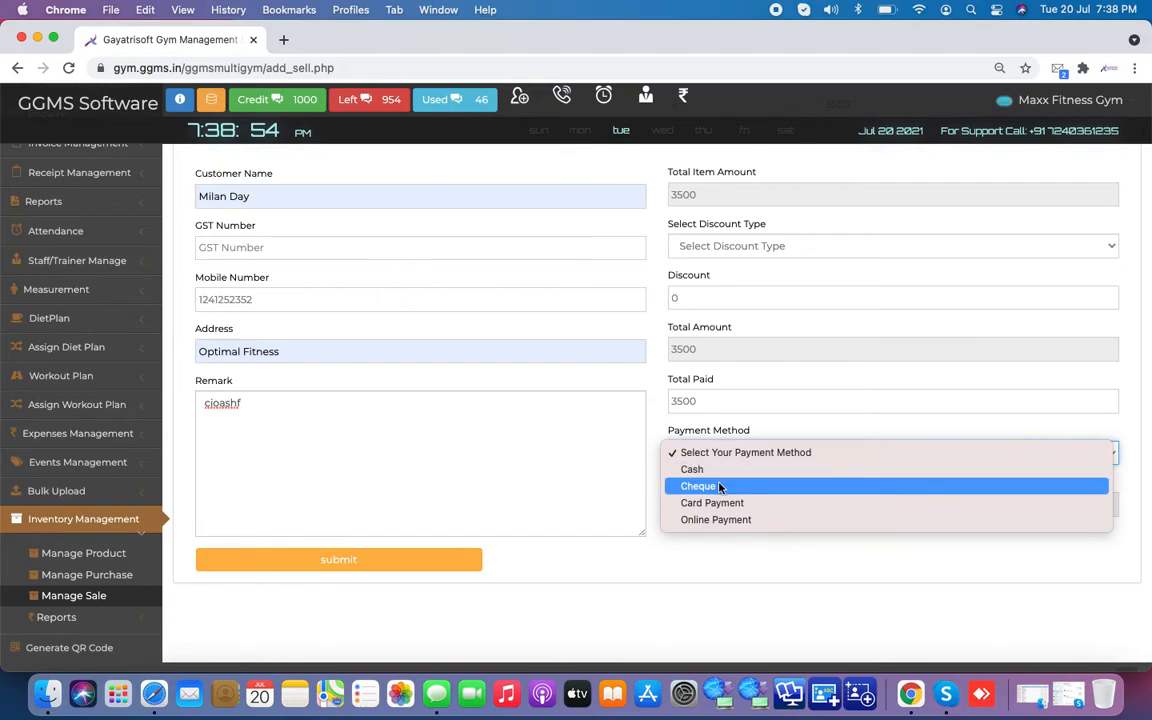
click(726, 469)
Step: Save the sale bill and open the Stock Report under Inventory Management > Reports
click(393, 563)
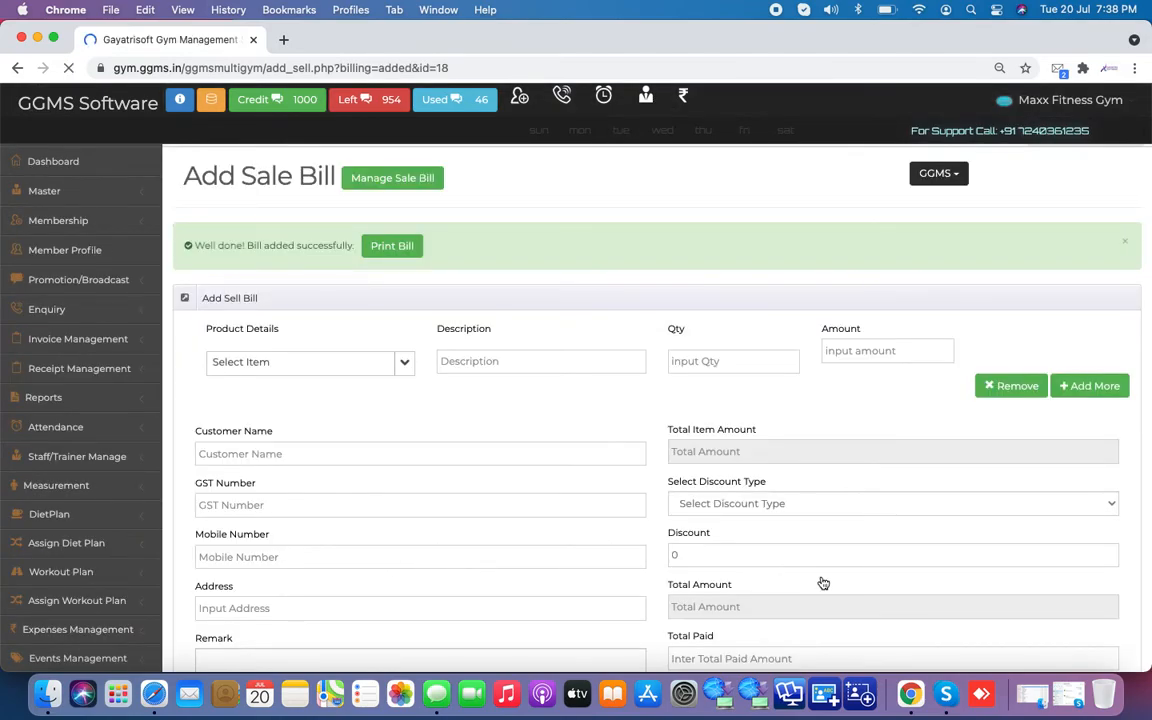
scroll(107, 483, down, 3)
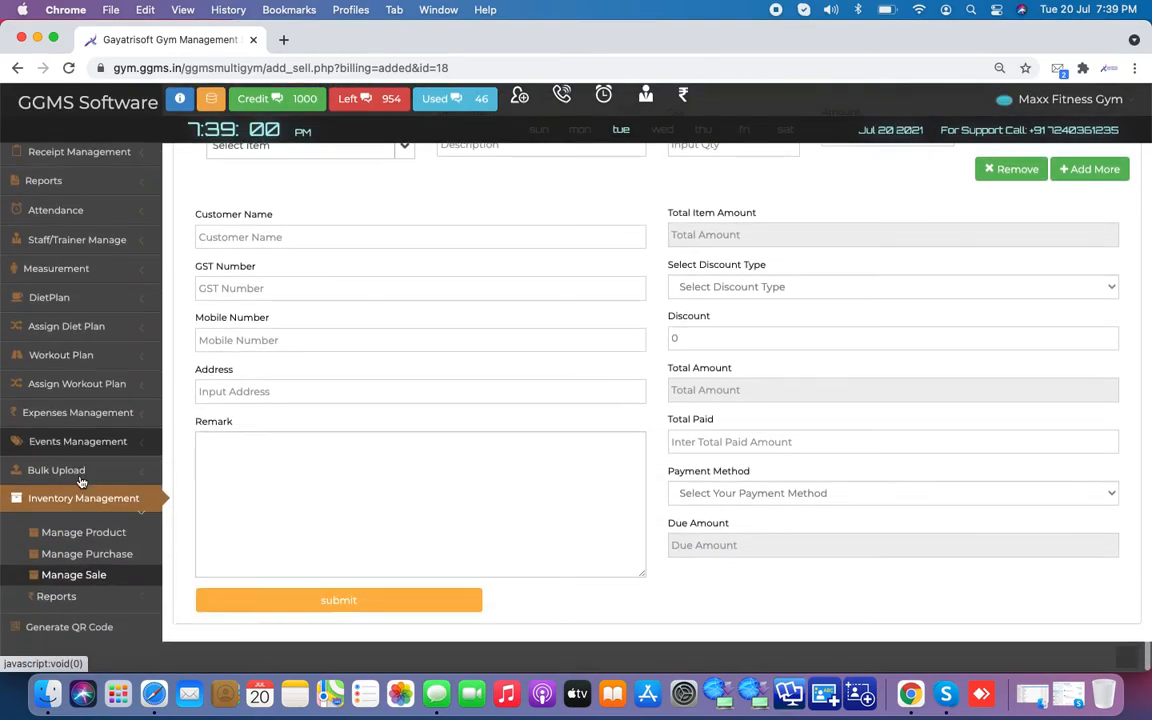
click(56, 596)
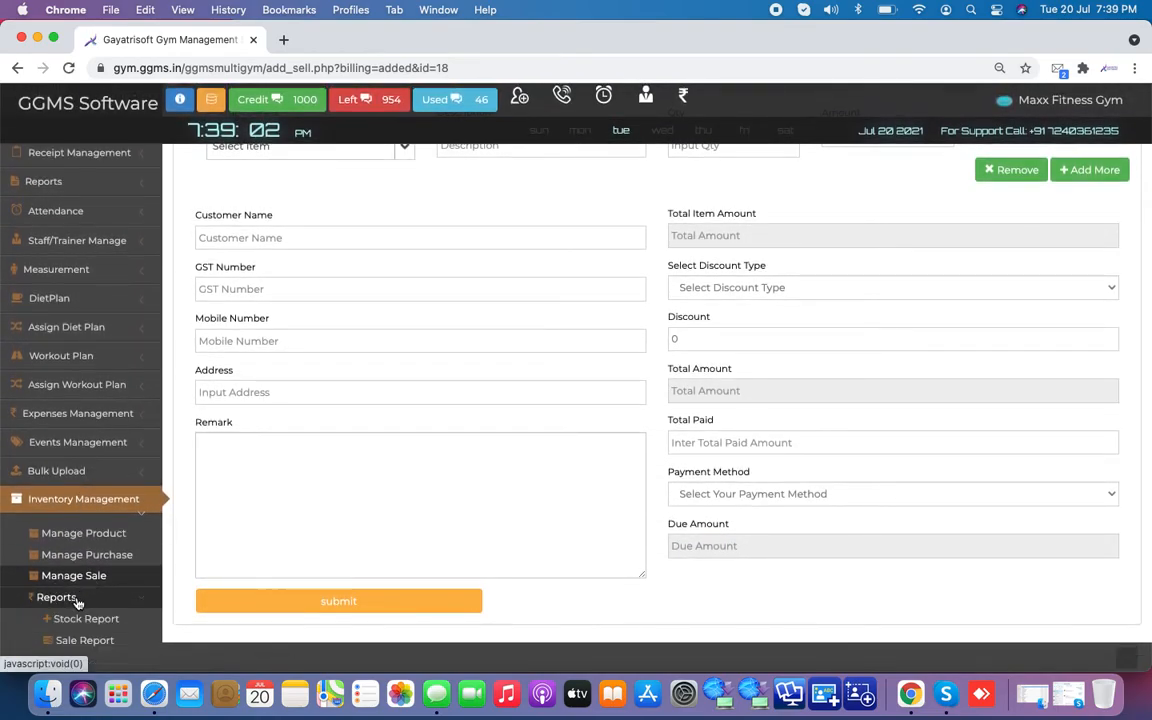
scroll(151, 461, down, 1)
click(85, 538)
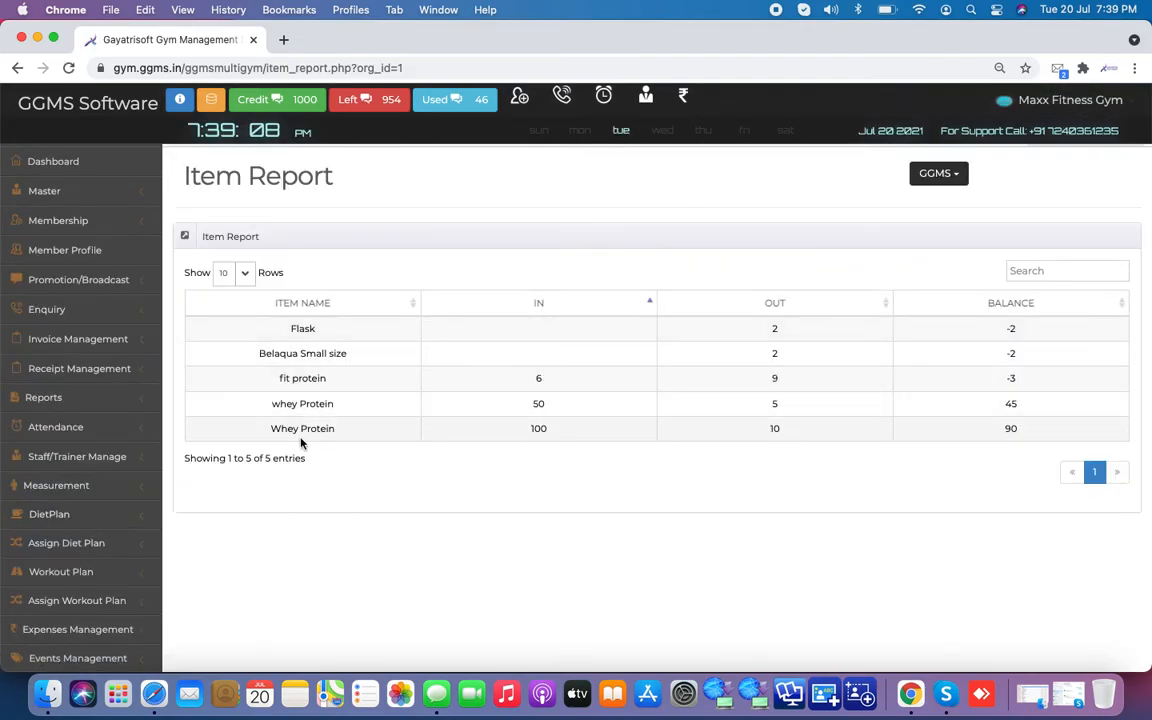
Step: Highlight whey Protein's 50 received and its balance of 45 in the Item Report
drag(276, 431, 569, 405)
click(531, 404)
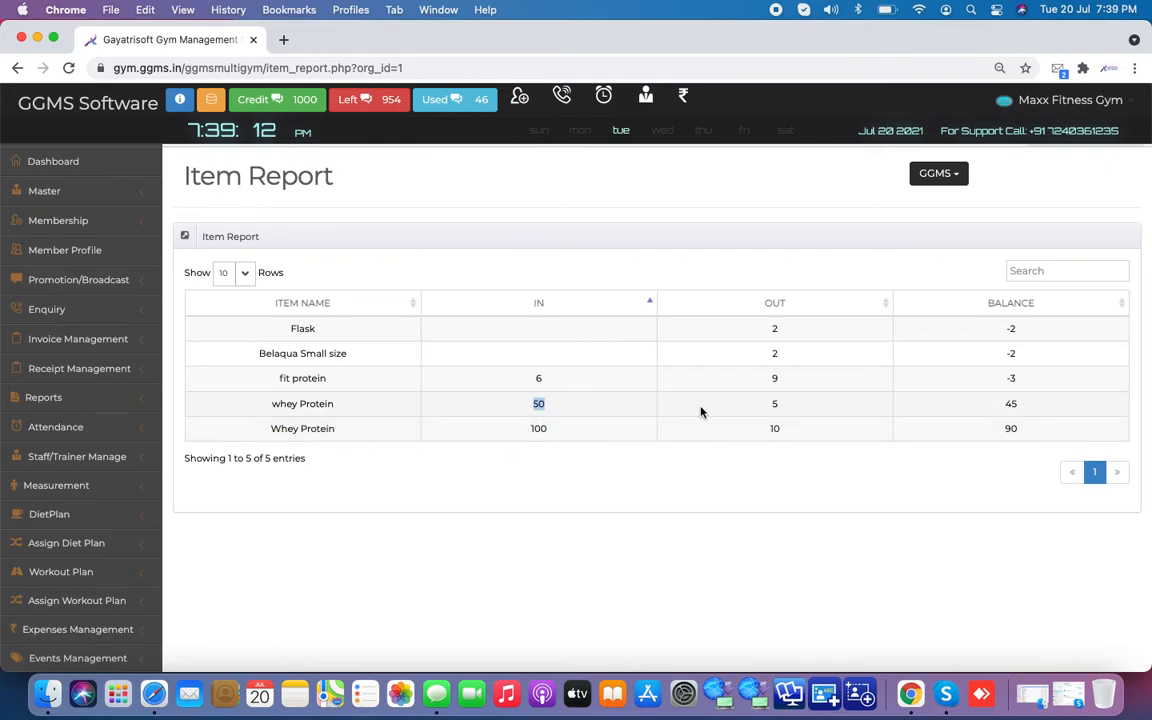
click(848, 399)
drag(939, 411, 1041, 411)
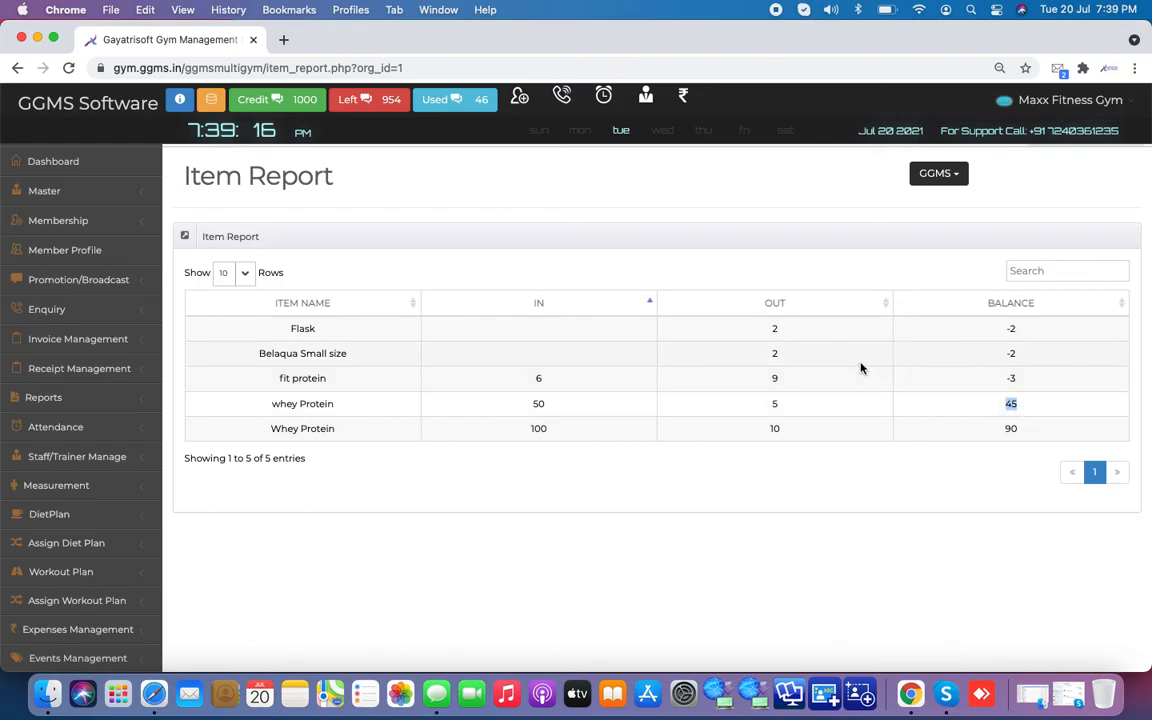